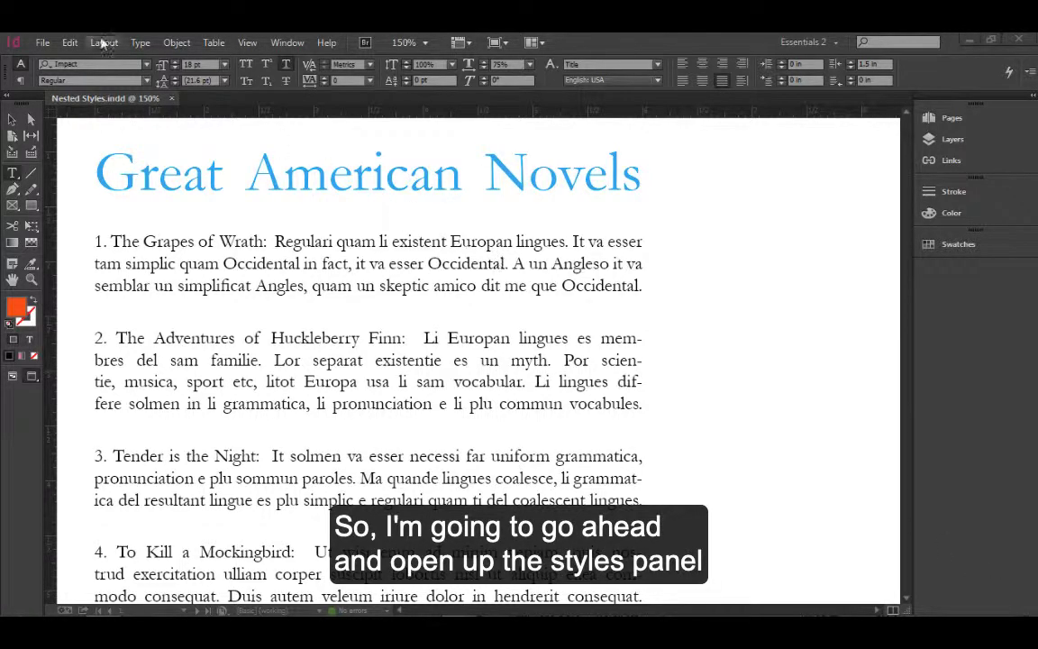
# Show the document's paragraph styles, enlarging their floating window and placing it beside the novels text.
pyautogui.click(289, 43)
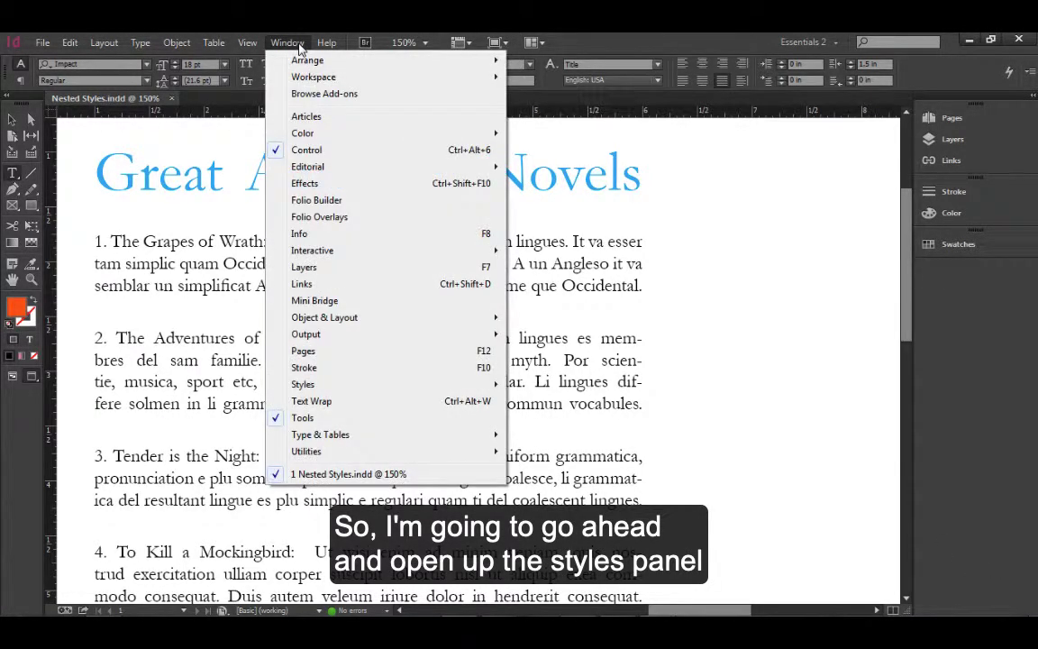
pyautogui.moveTo(410, 387)
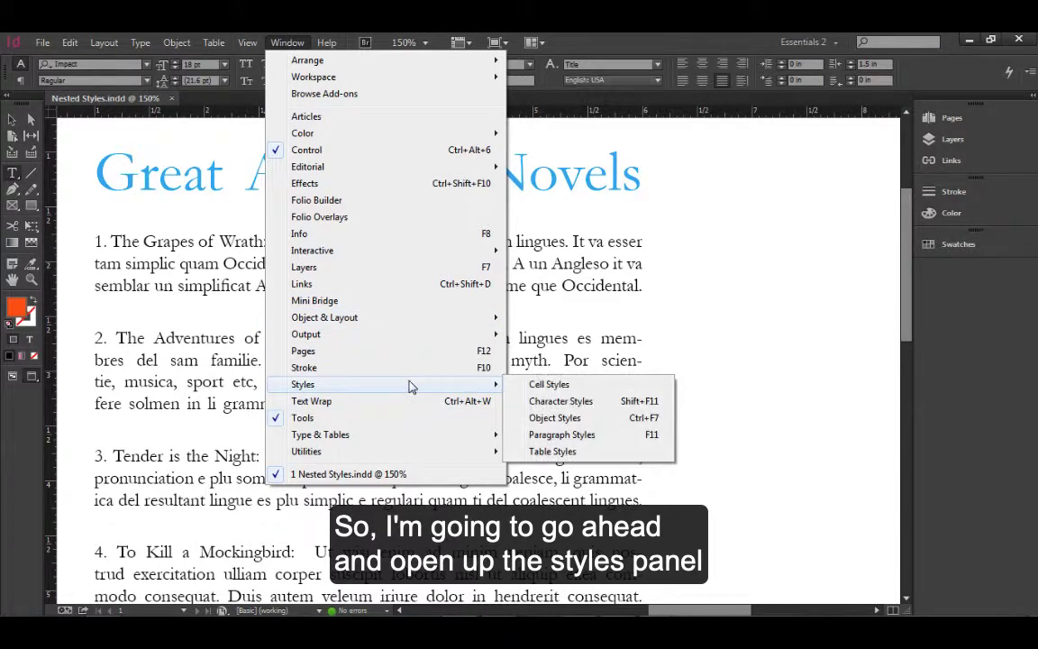
pyautogui.click(559, 436)
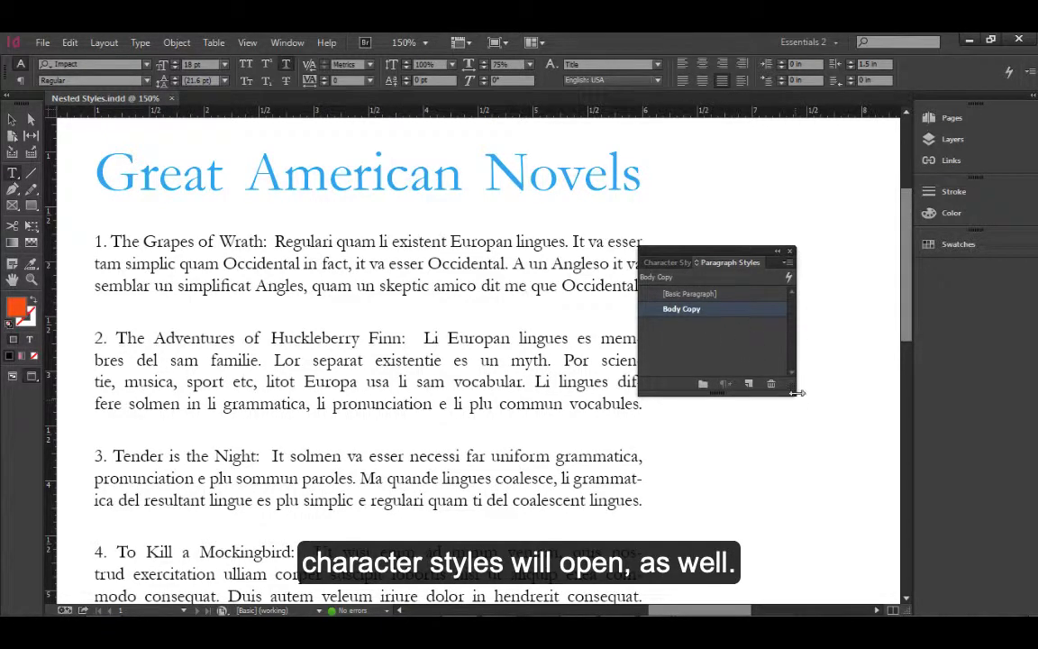
pyautogui.moveTo(796, 392); pyautogui.dragTo(878, 429)
pyautogui.moveTo(810, 256); pyautogui.dragTo(833, 159)
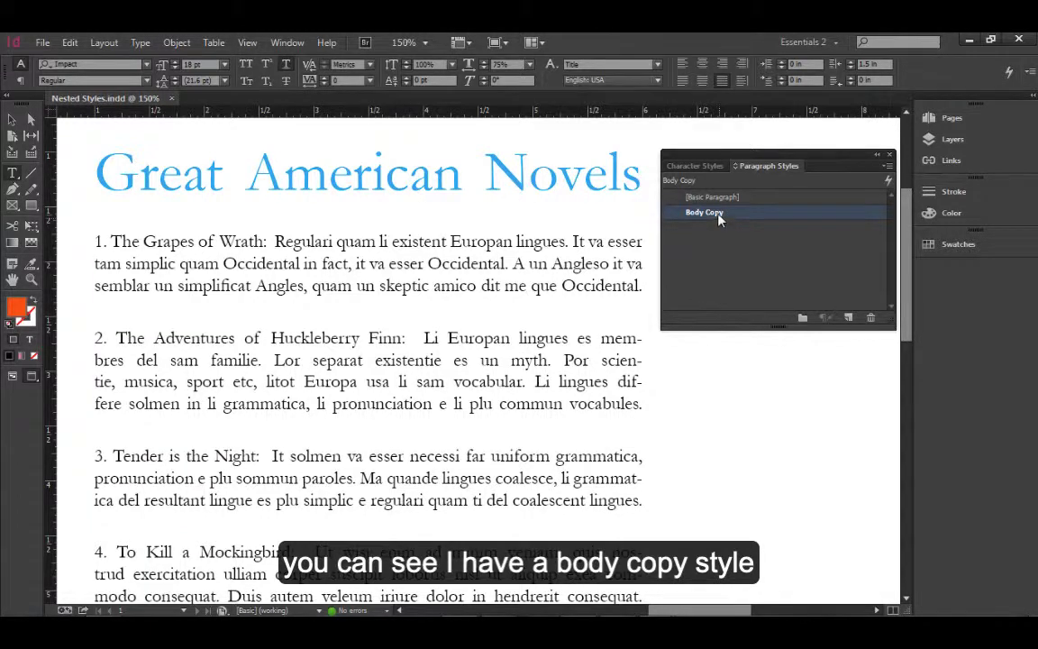
# Review the Title character style's basic formats, advanced formats, color and OpenType settings without changing them.
pyautogui.click(707, 166)
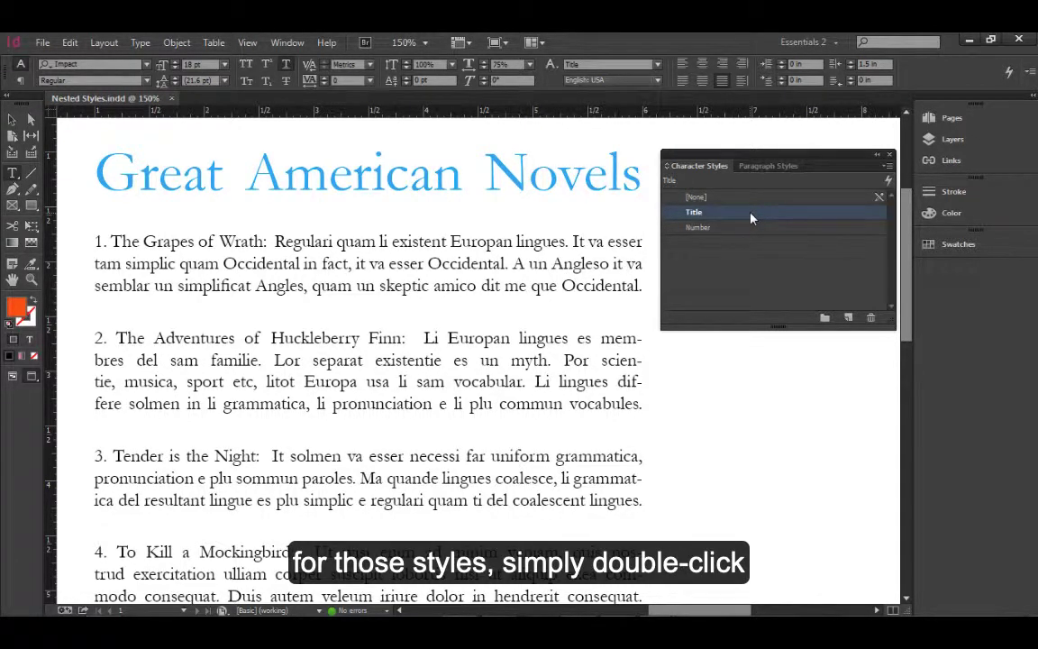
pyautogui.doubleClick(751, 218)
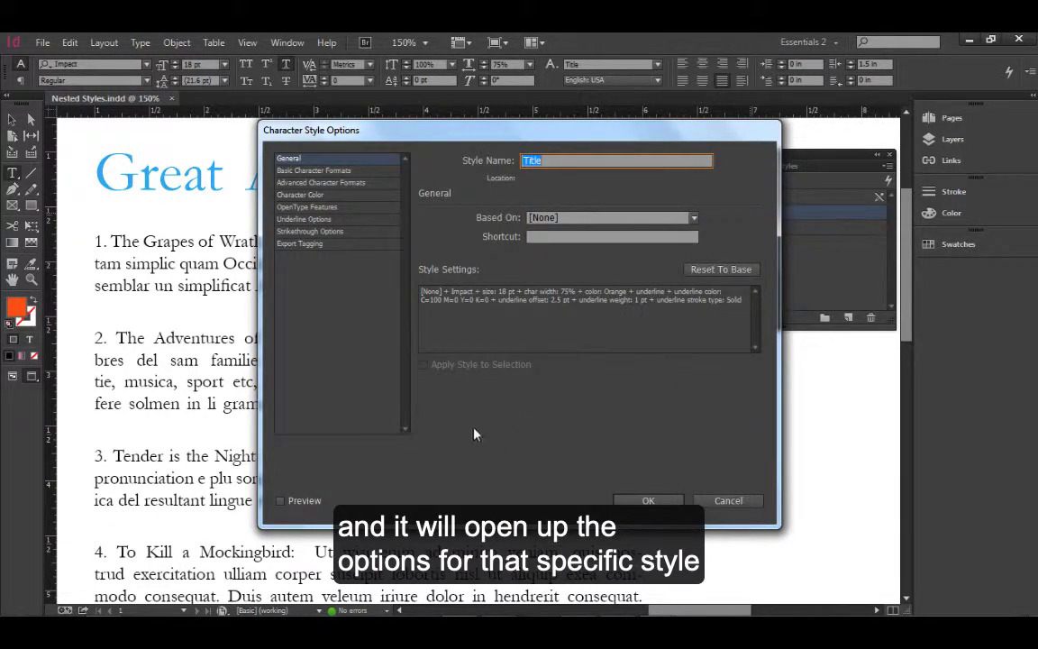
pyautogui.click(351, 171)
pyautogui.click(359, 184)
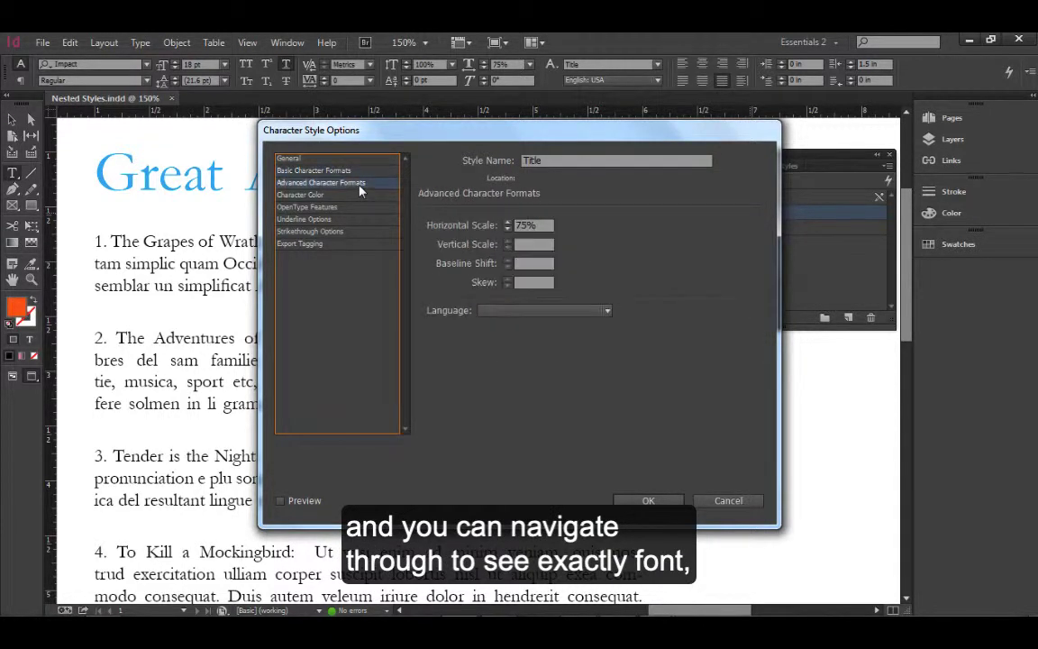
pyautogui.click(357, 196)
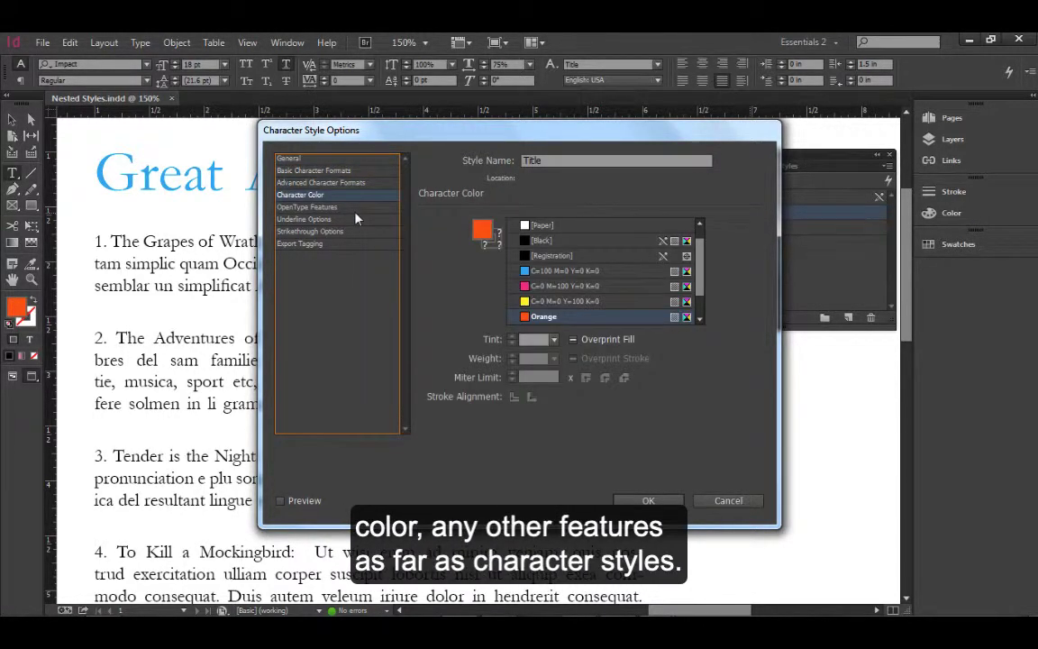
pyautogui.click(333, 207)
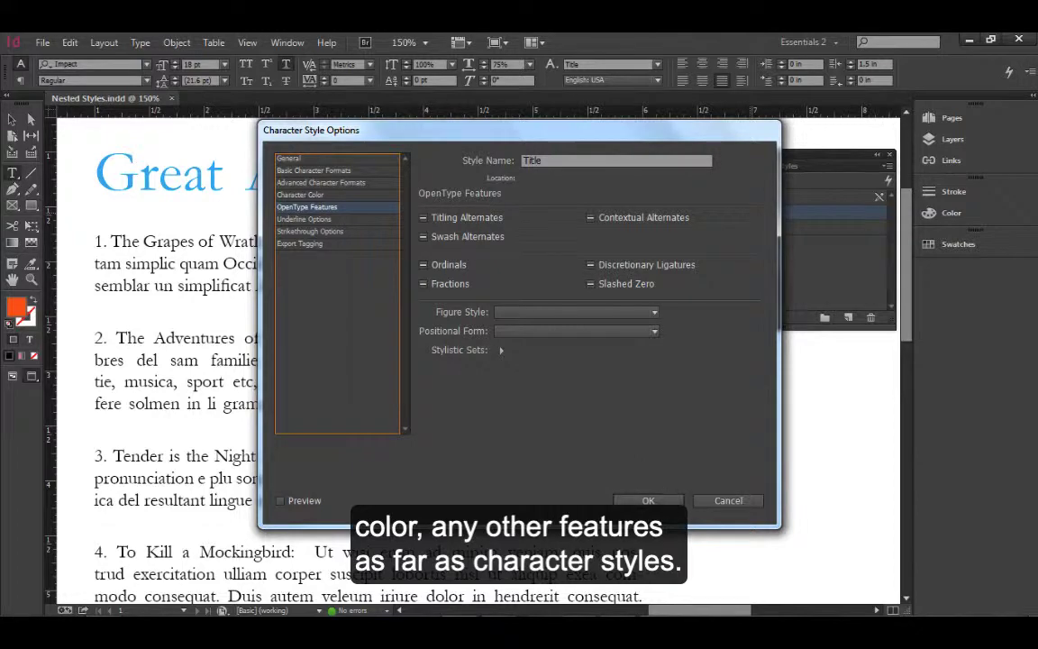
pyautogui.click(713, 502)
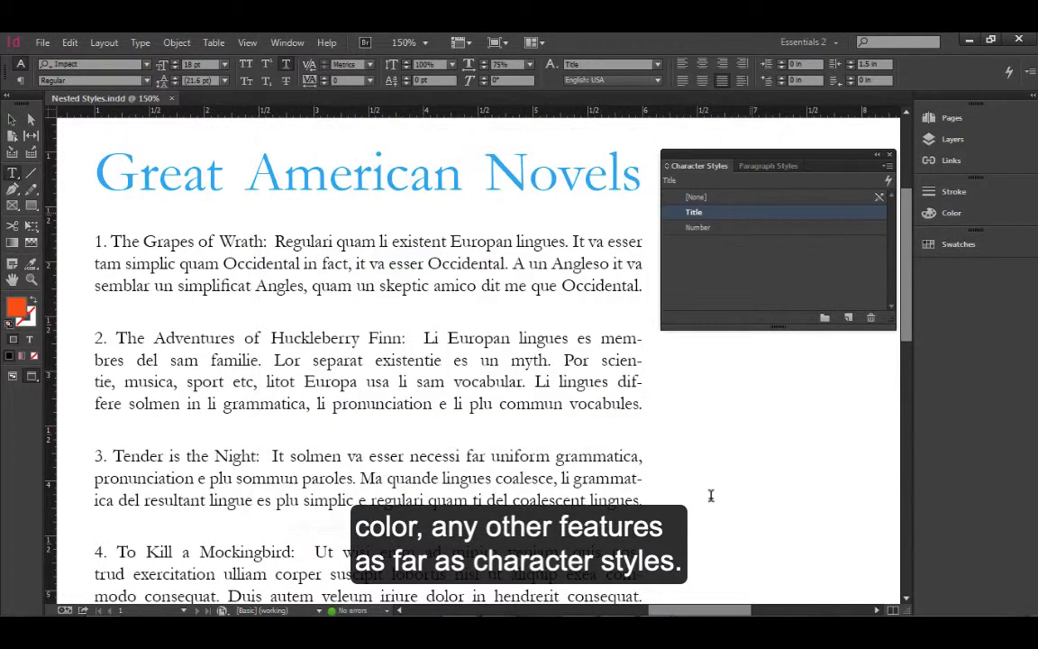
pyautogui.click(769, 166)
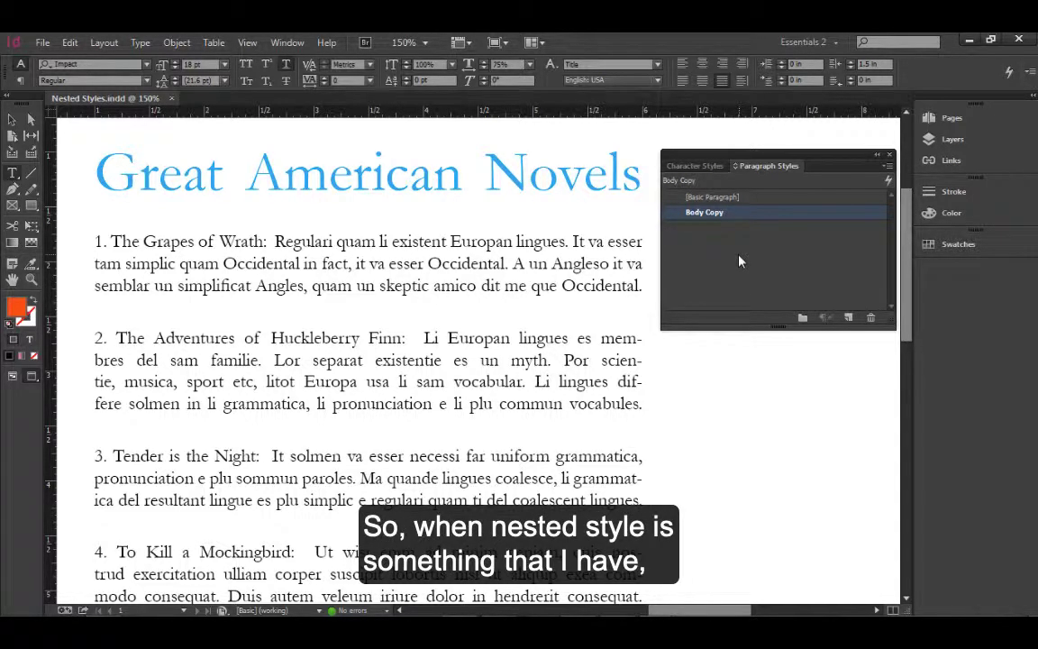
pyautogui.click(703, 167)
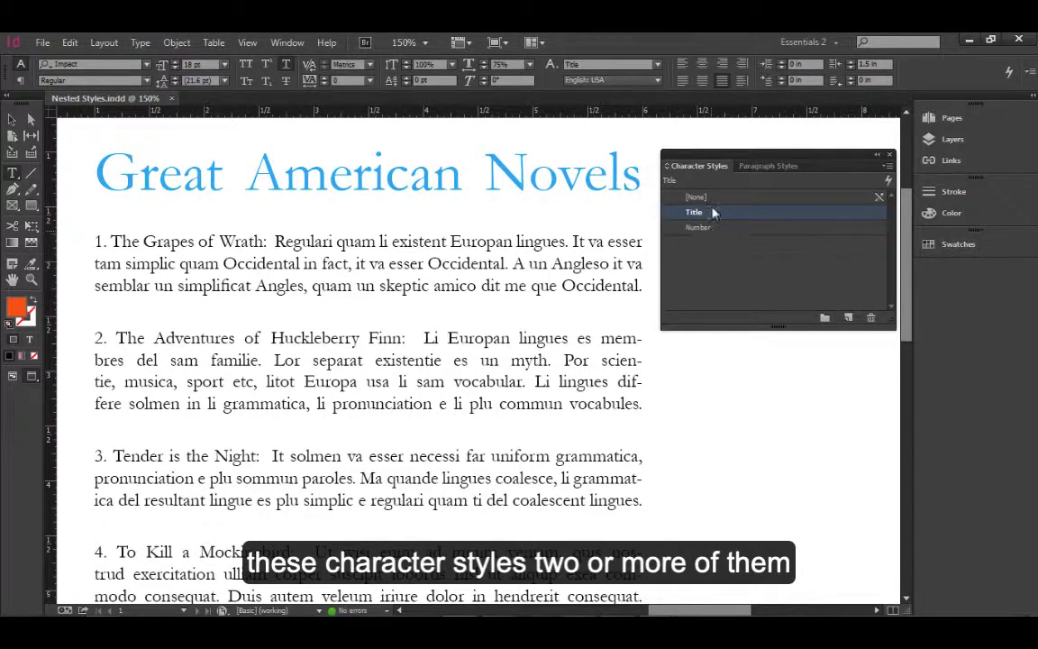
pyautogui.click(765, 166)
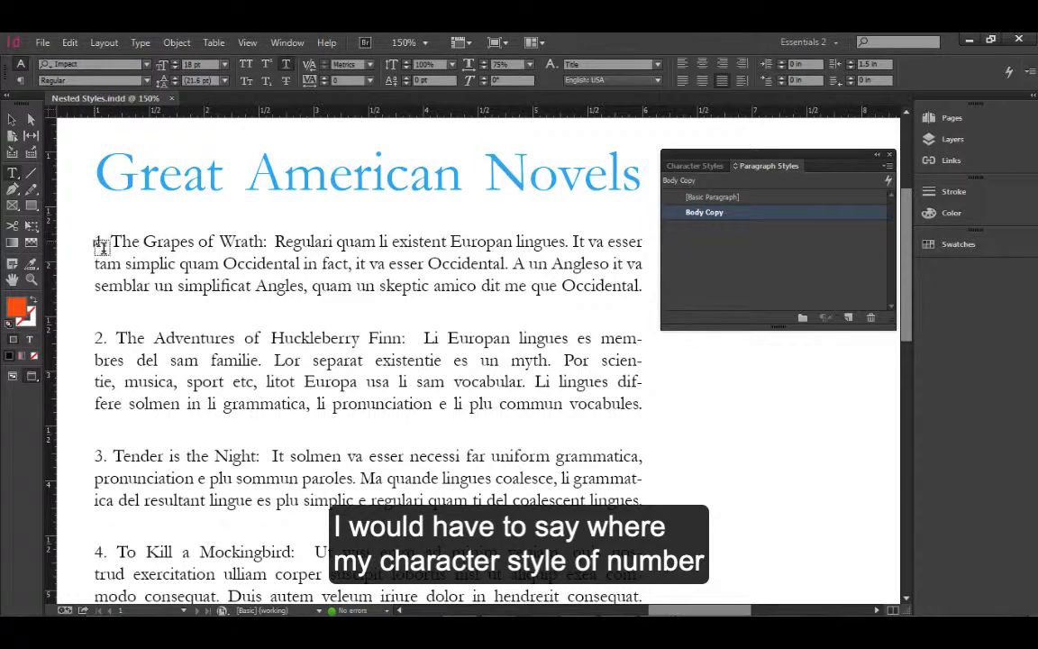
pyautogui.click(688, 169)
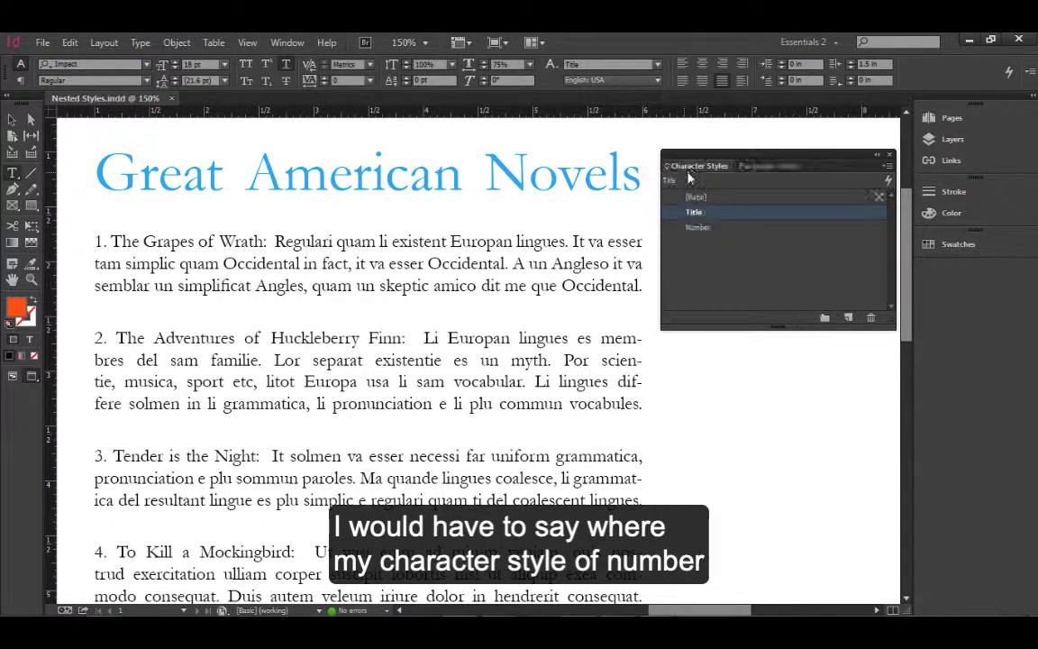
pyautogui.click(699, 227)
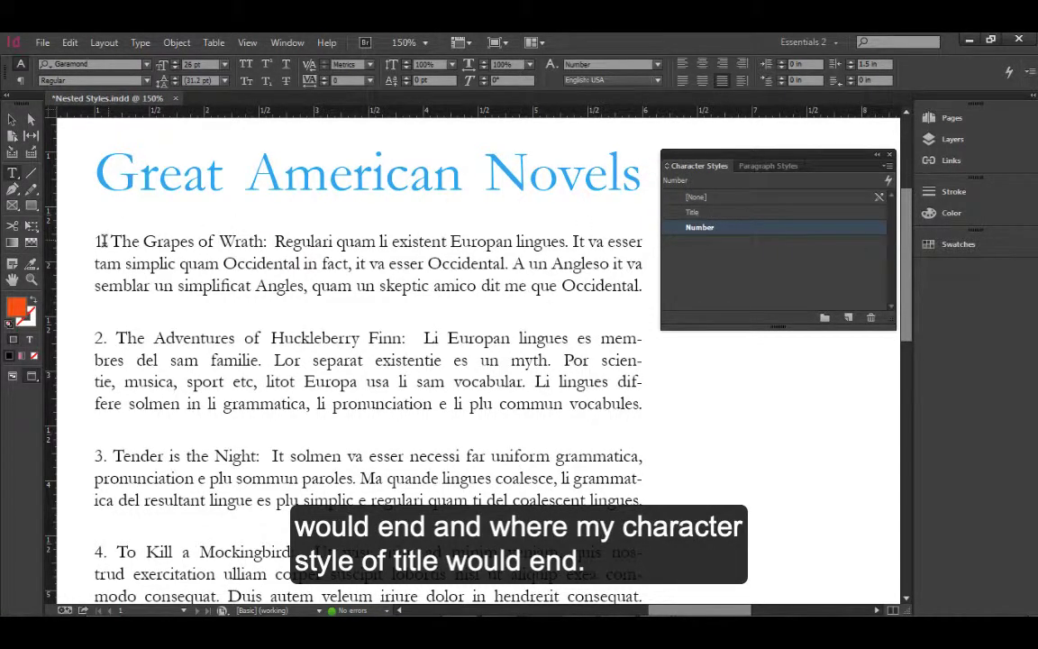
pyautogui.click(710, 214)
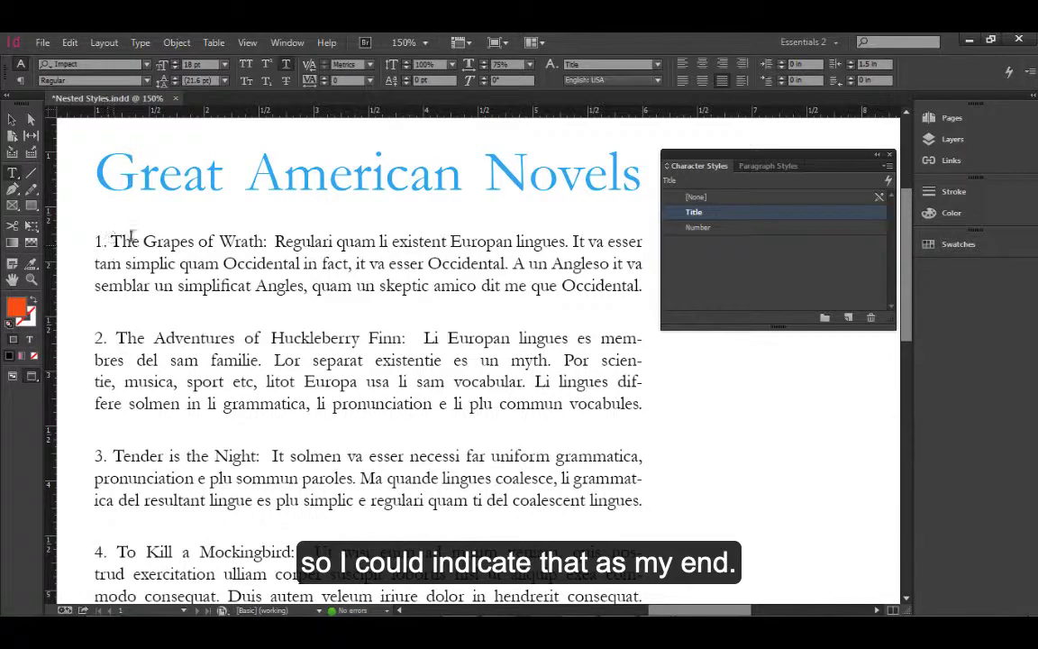
# Insert an End Nested Style Here character right after the colon of "The Grapes of Wrath:".
pyautogui.click(266, 241)
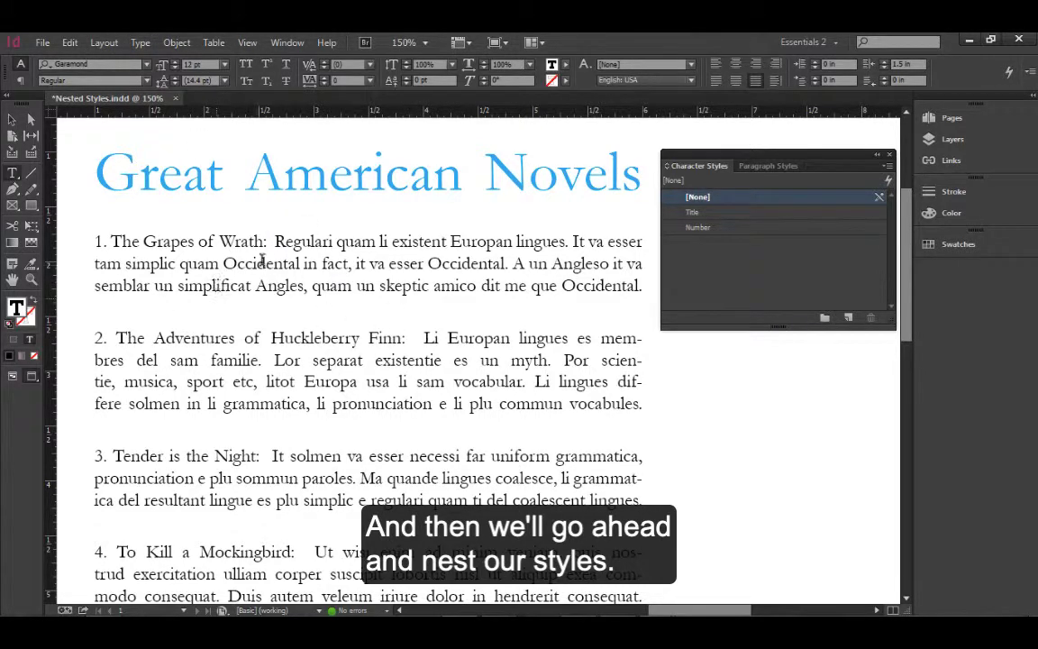
pyautogui.click(142, 43)
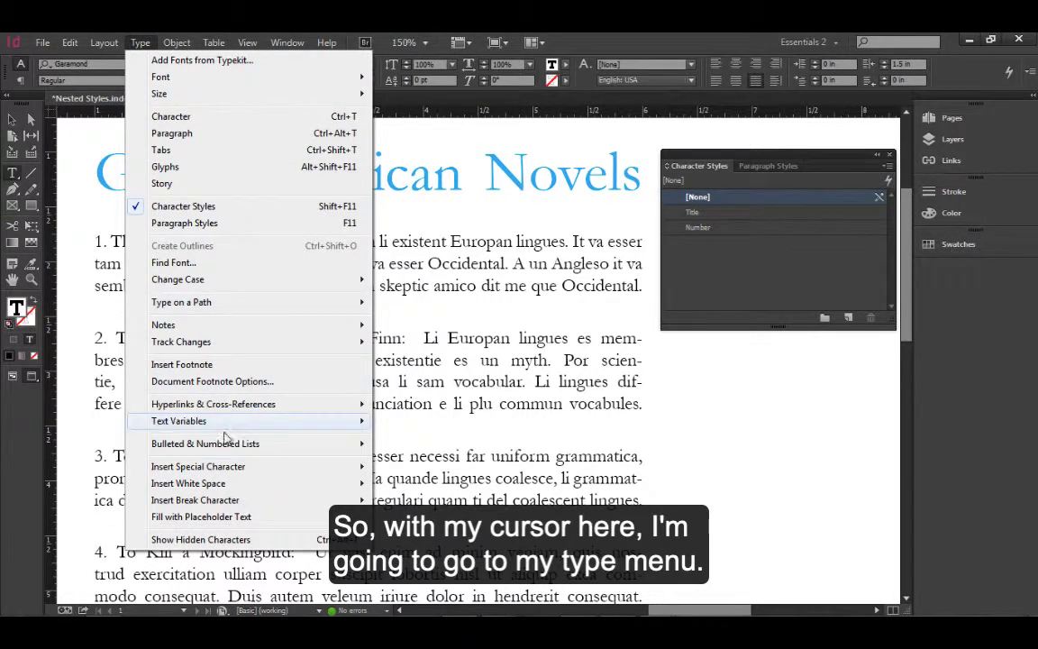
pyautogui.moveTo(252, 467)
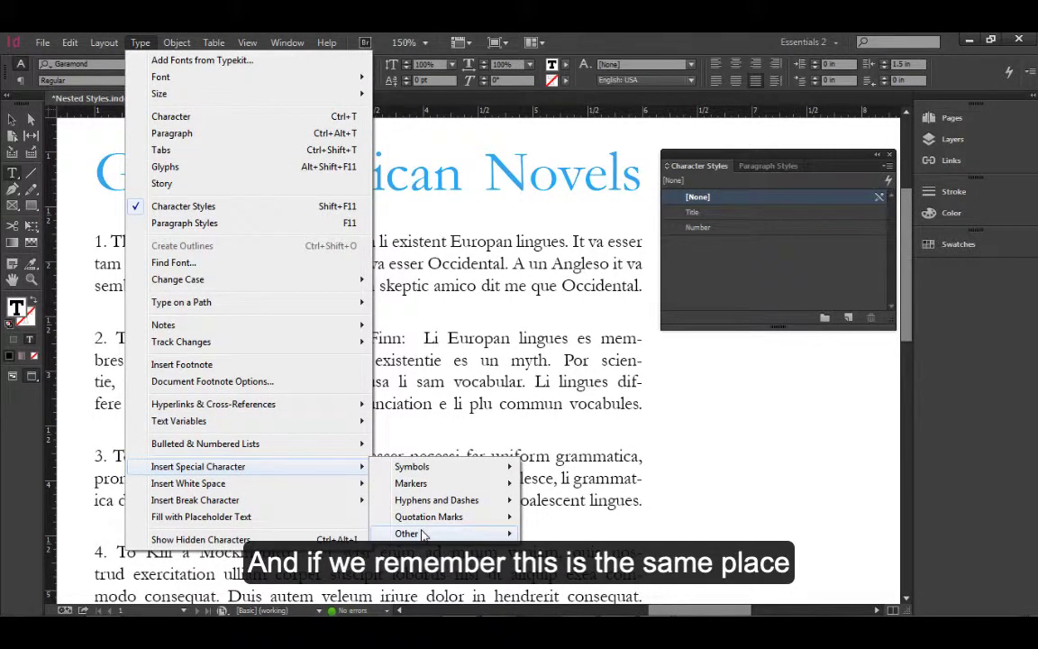
pyautogui.moveTo(424, 535)
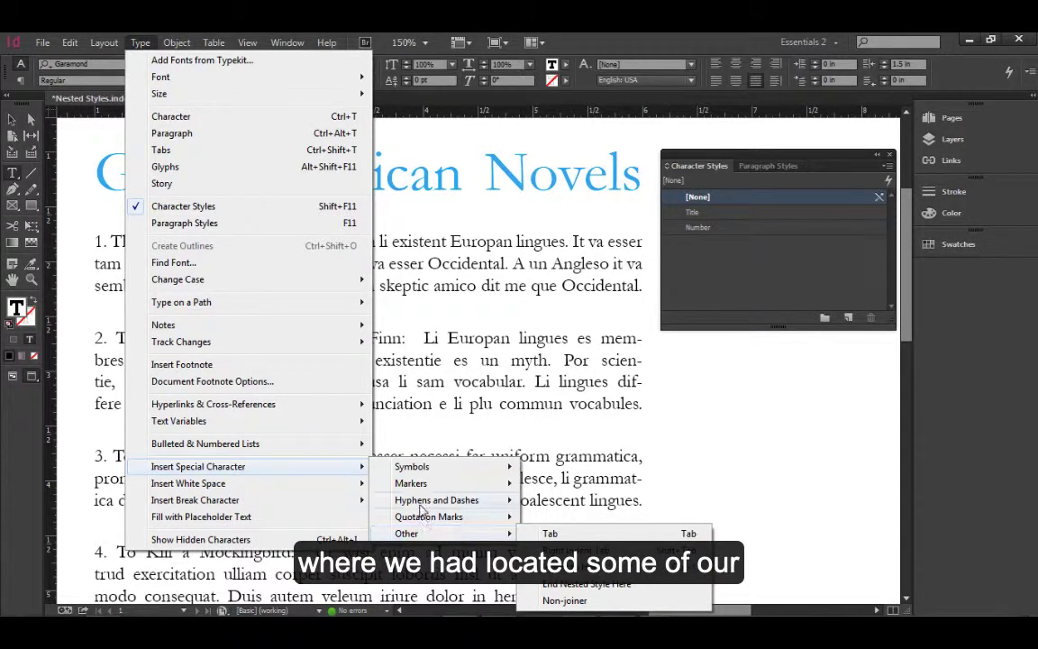
pyautogui.moveTo(415, 503)
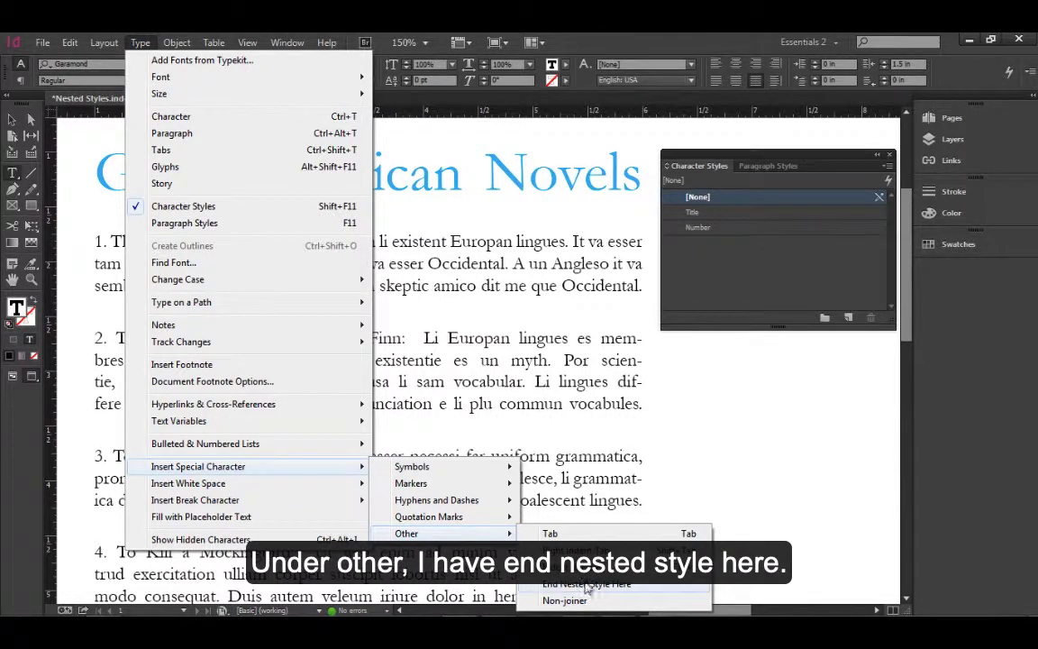
pyautogui.click(636, 592)
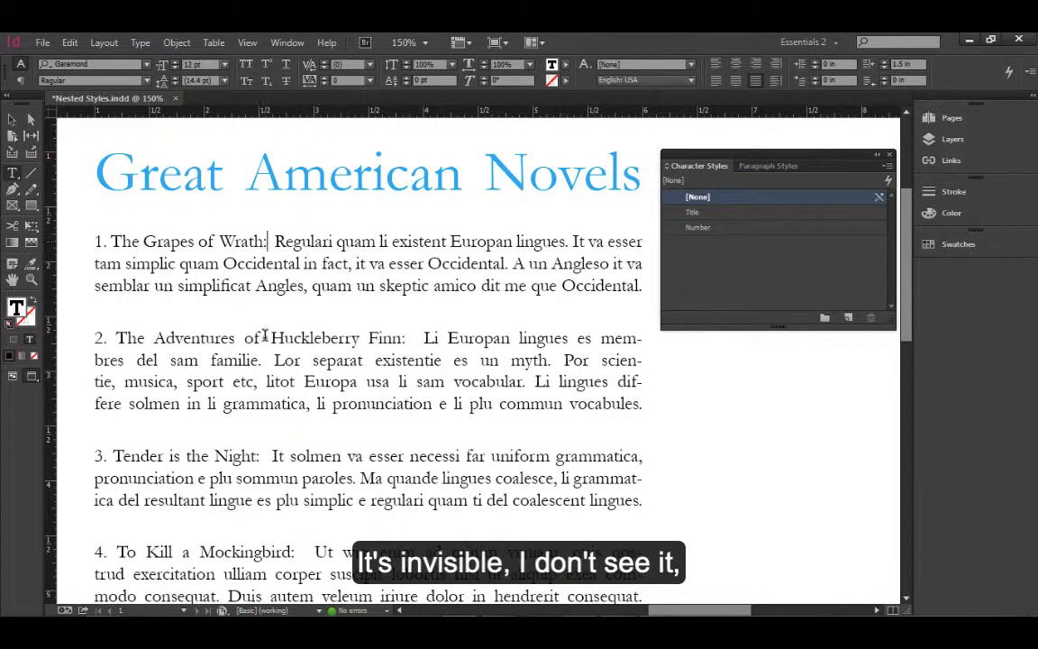
# Insert an End Nested Style Here character right after the colon of "The Adventures of Huckleberry Finn:".
pyautogui.click(406, 338)
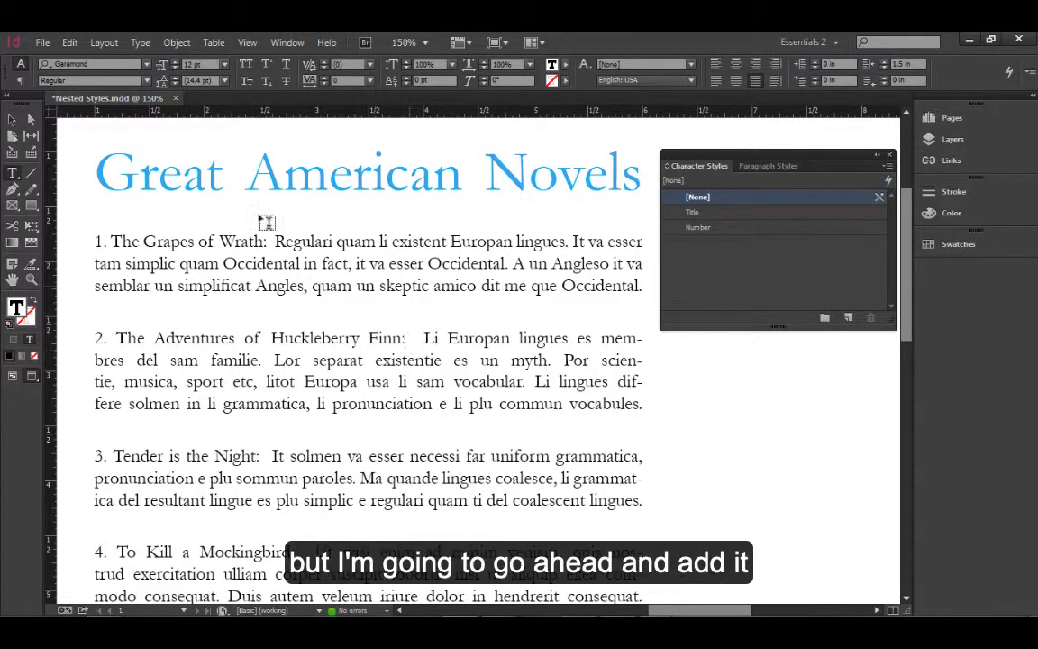
pyautogui.click(140, 41)
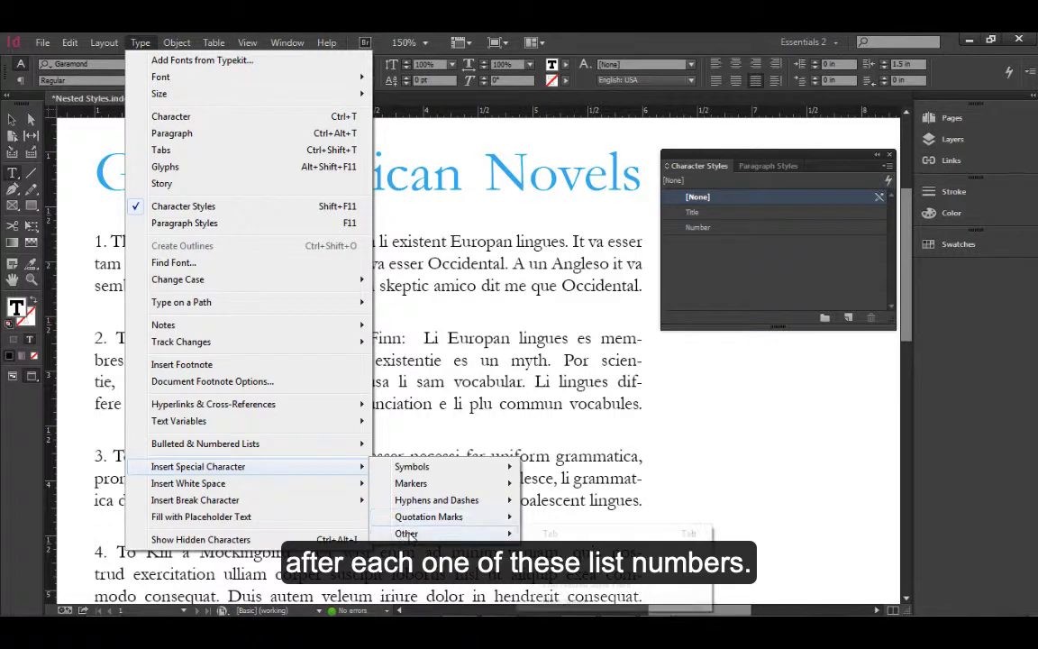
pyautogui.click(574, 590)
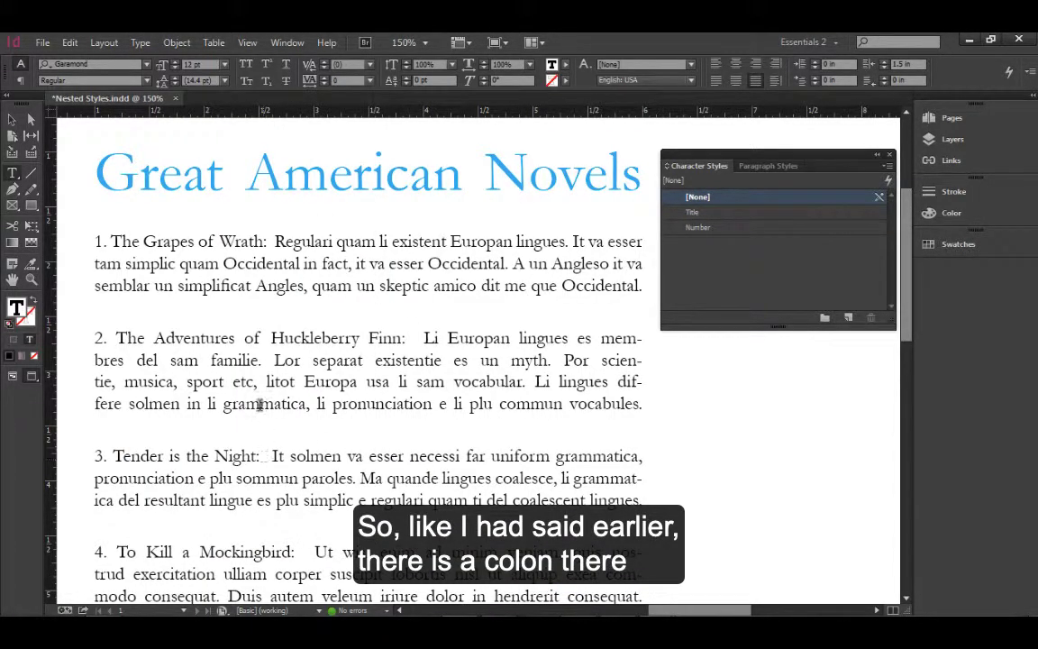
# Insert an End Nested Style Here character right after the colon of "Tender is the Night:".
pyautogui.click(144, 45)
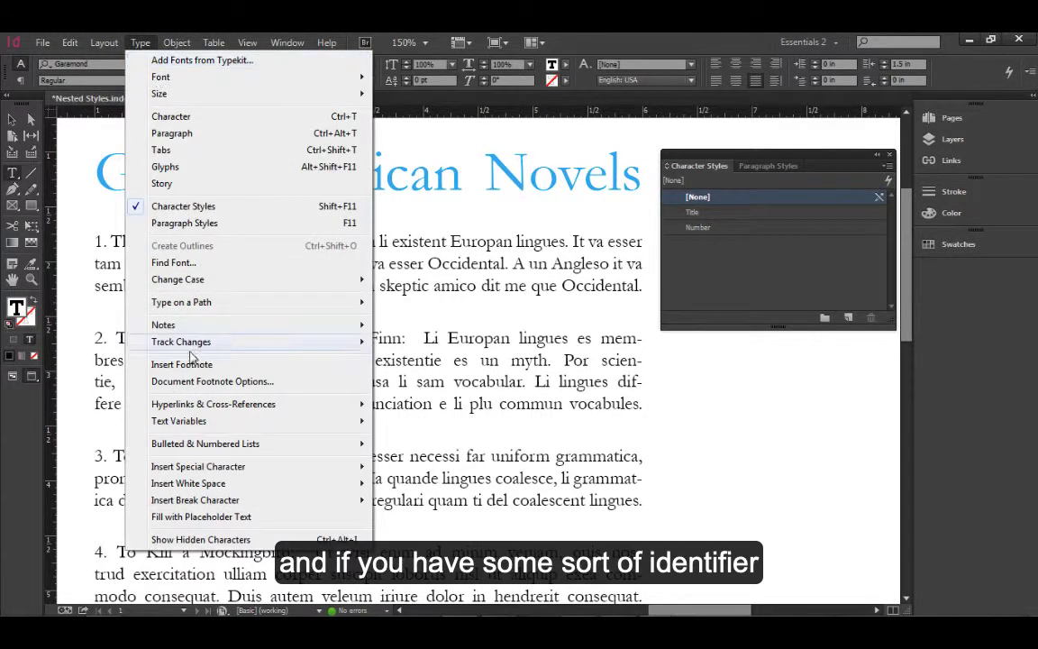
pyautogui.moveTo(218, 468)
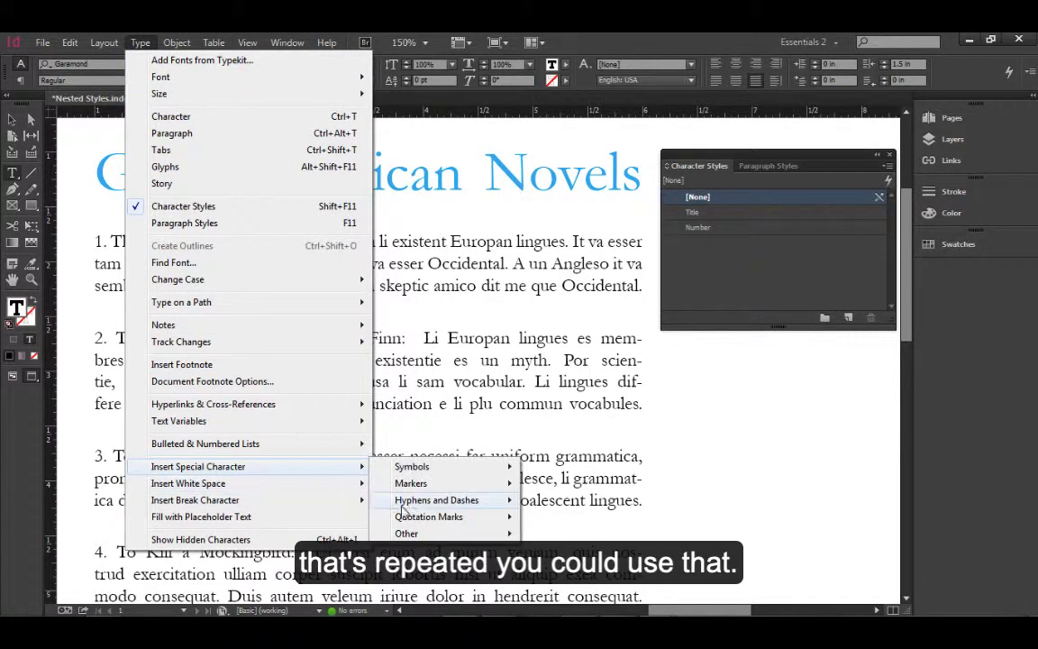
pyautogui.moveTo(422, 533)
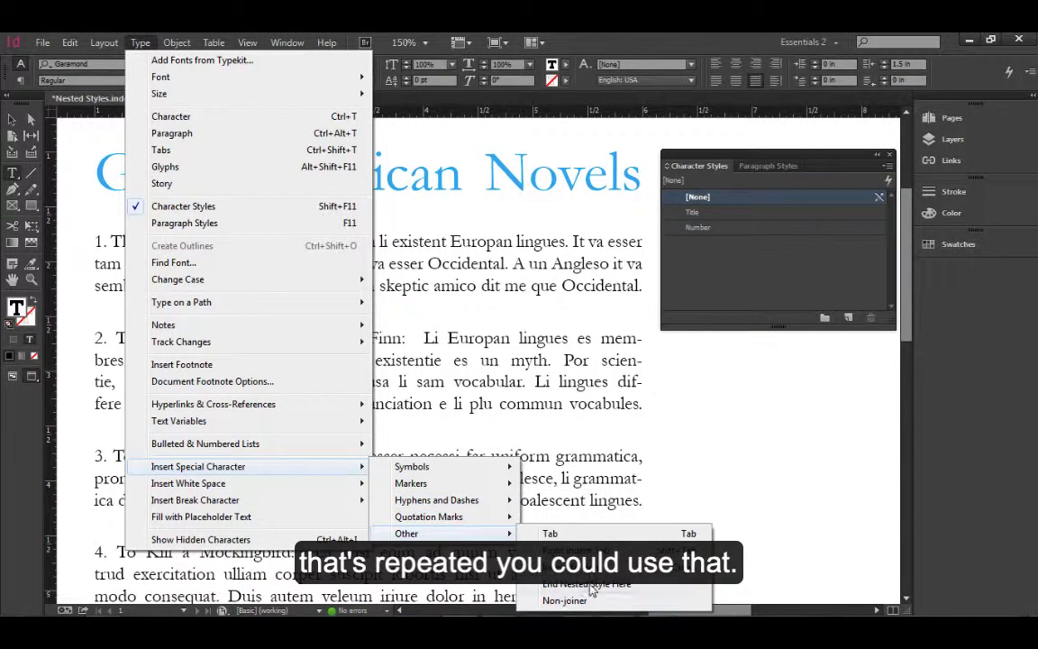
pyautogui.click(549, 581)
# Insert an End Nested Style Here character right after the colon of "To Kill a Mockingbird:".
pyautogui.scroll(-2, 359, 450)
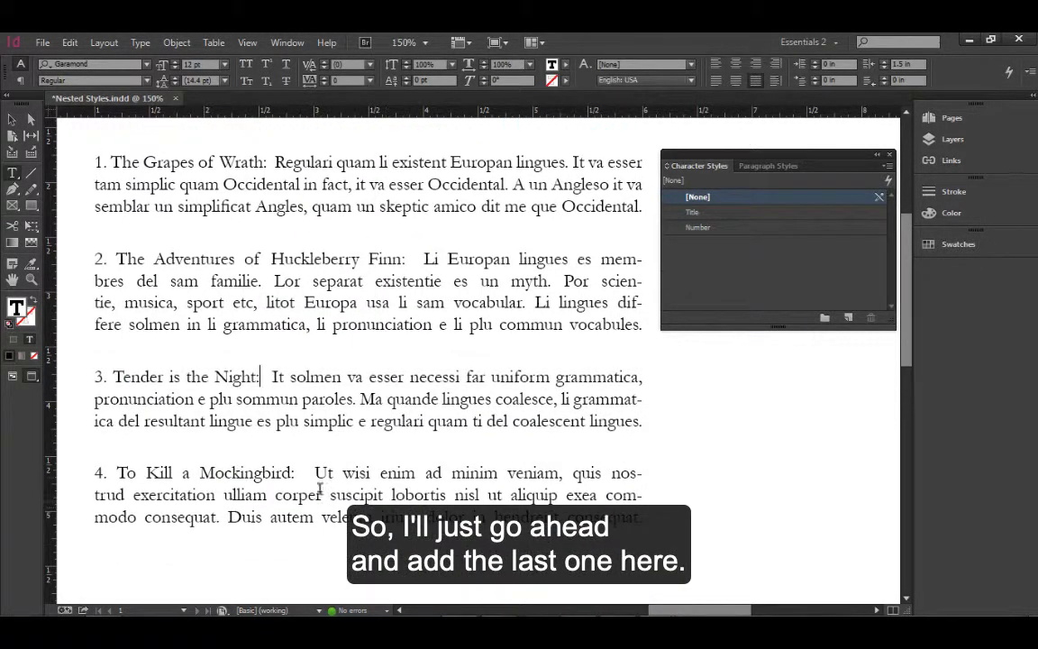
pyautogui.click(140, 42)
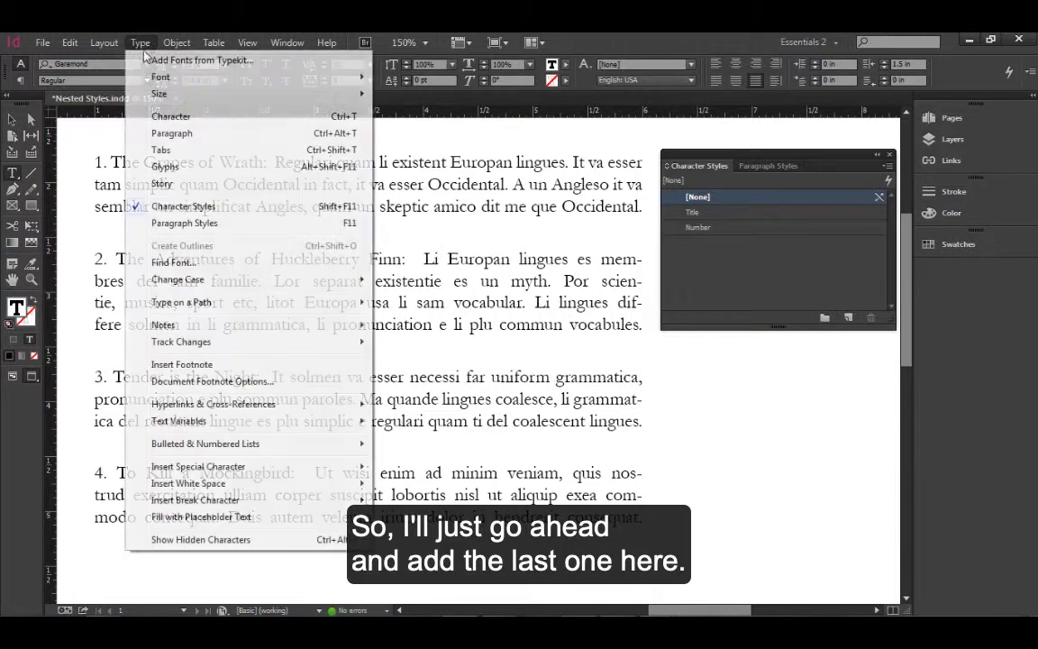
pyautogui.moveTo(232, 475)
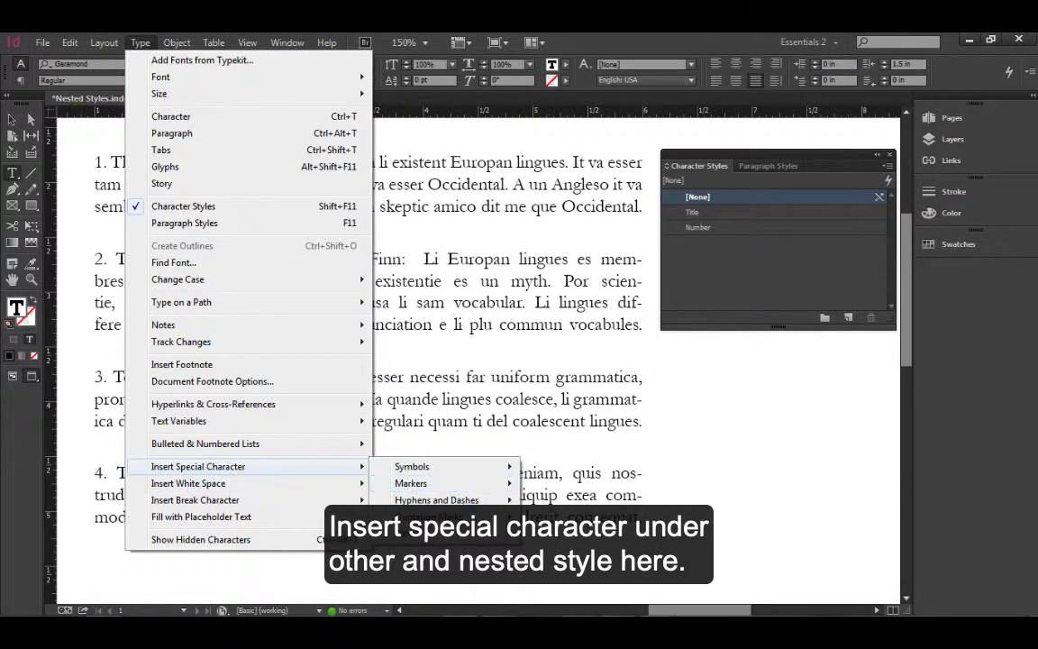
pyautogui.moveTo(422, 534)
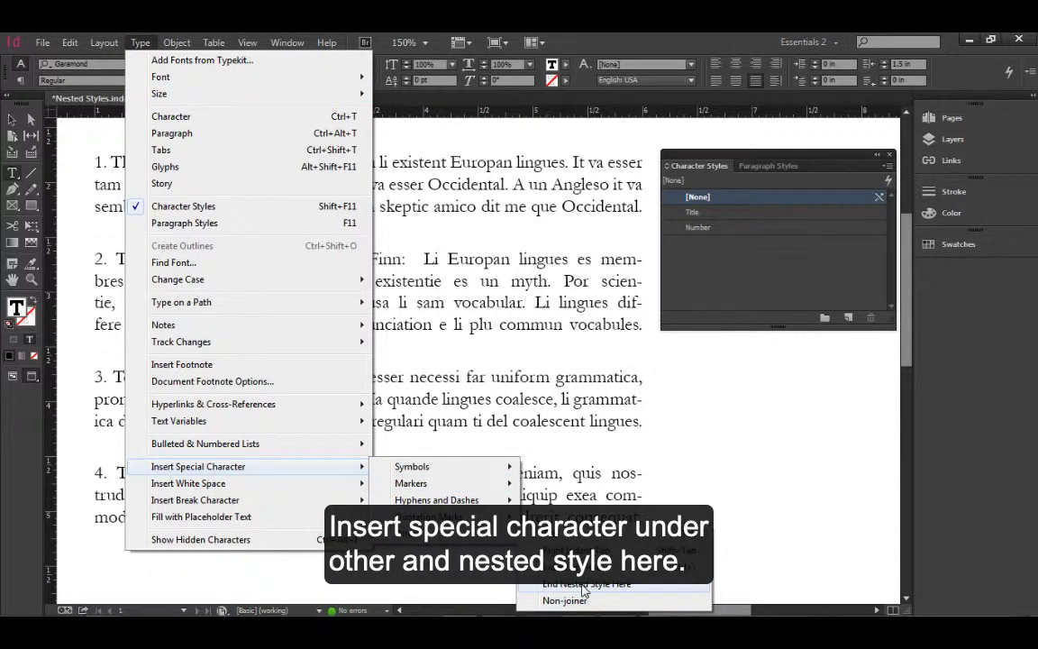
pyautogui.click(583, 586)
# Check which paragraph style is applied to the Great American Novels heading and to the first numbered paragraph.
pyautogui.scroll(3, 270, 286)
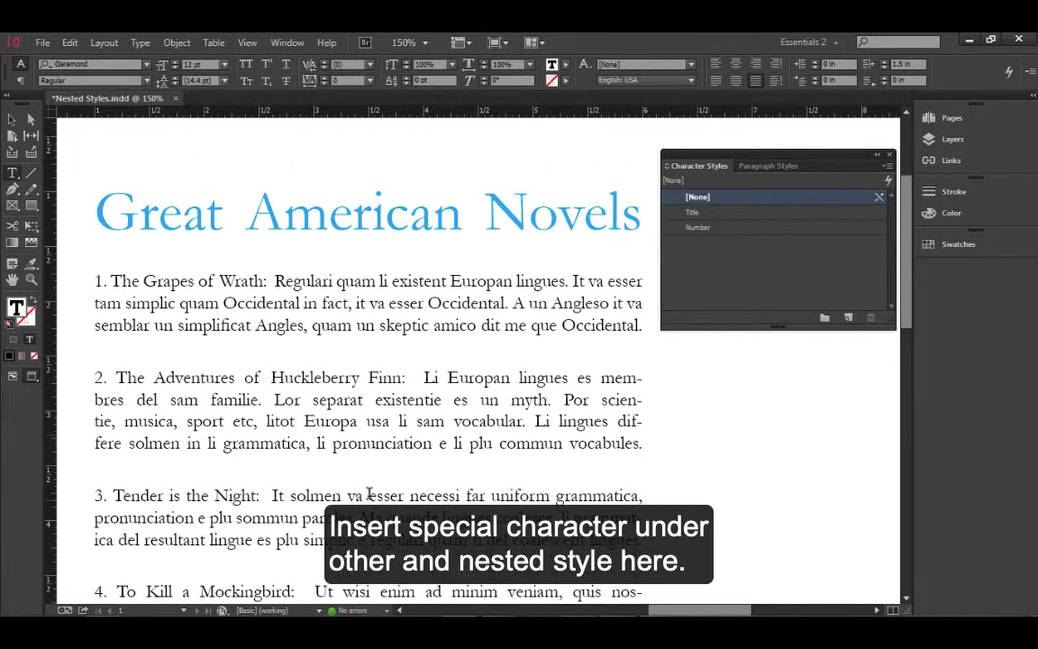
pyautogui.click(271, 284)
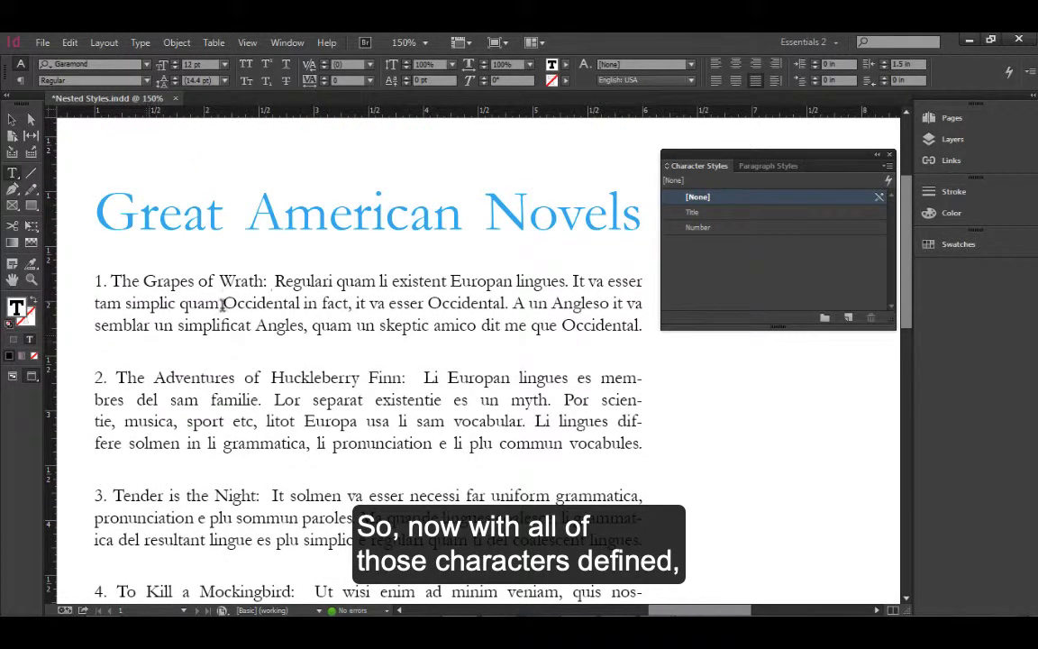
pyautogui.click(768, 166)
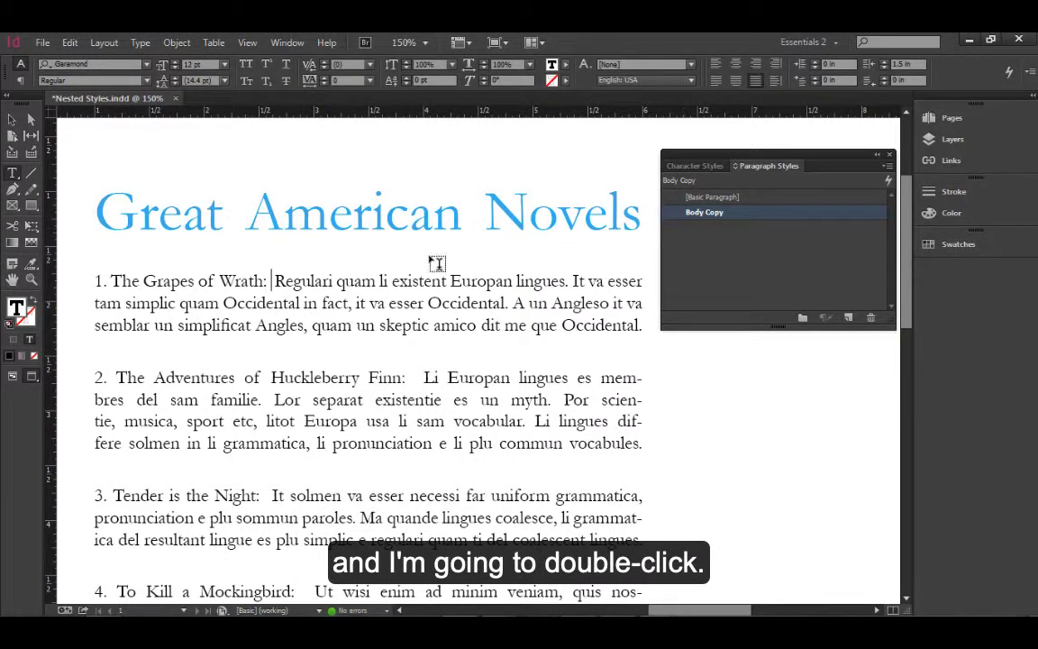
pyautogui.click(432, 212)
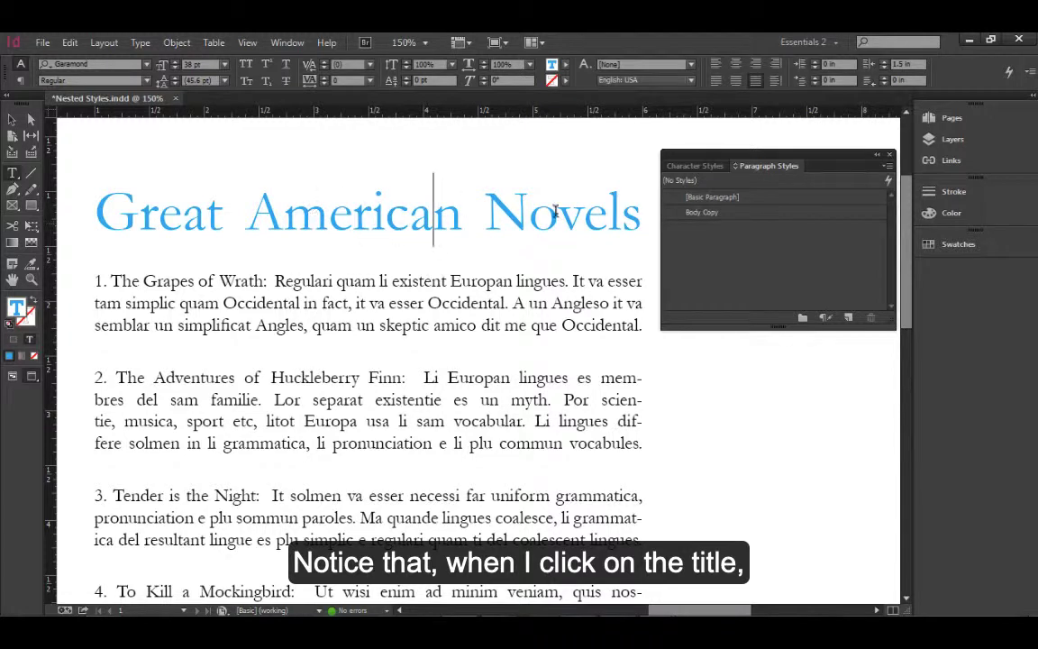
pyautogui.click(343, 302)
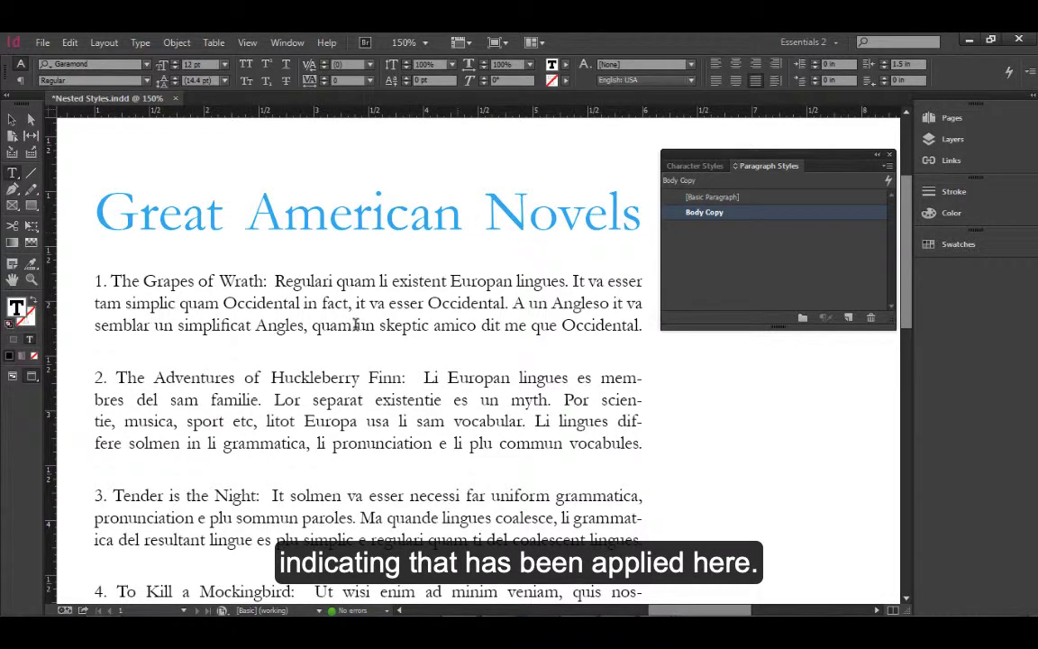
# Add a nested style to the Body Copy paragraph style that applies the Number character style through 1 period.
pyautogui.doubleClick(777, 219)
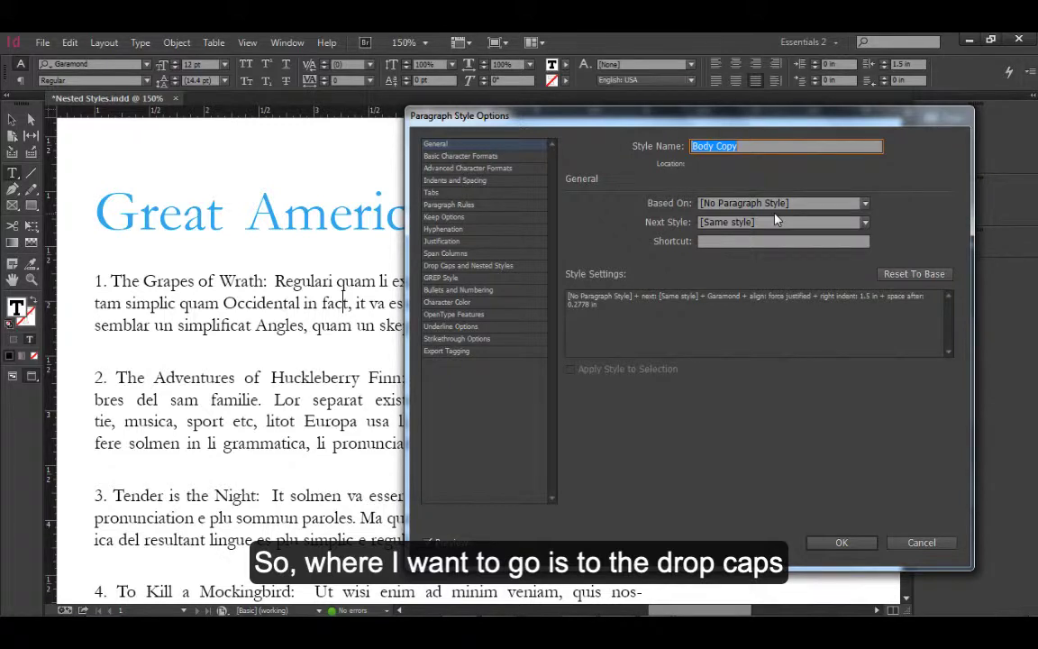
pyautogui.click(502, 266)
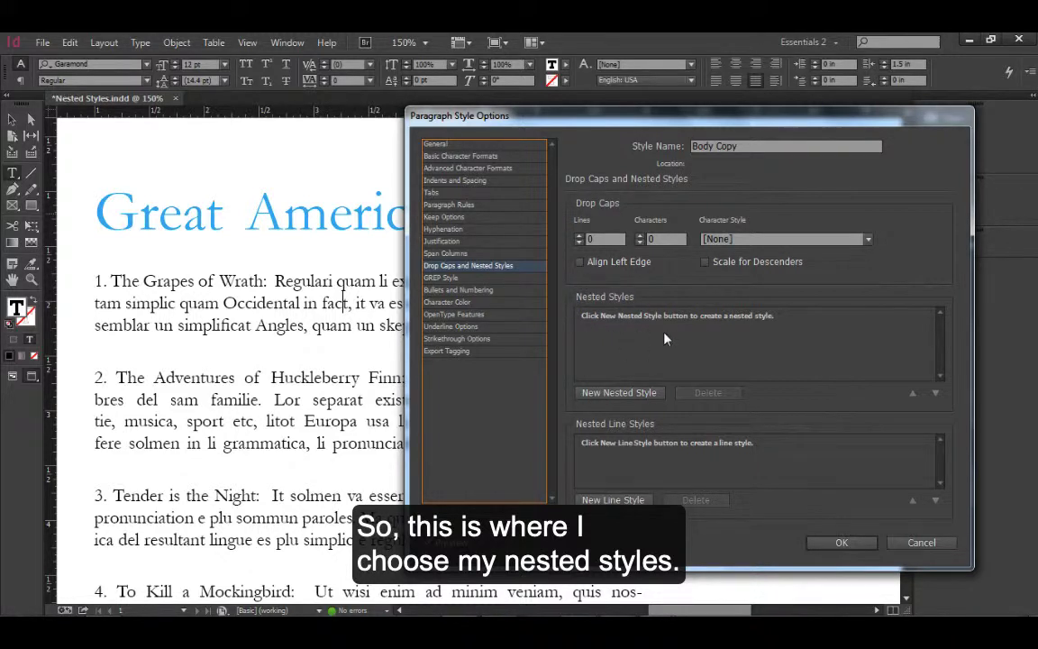
pyautogui.click(640, 393)
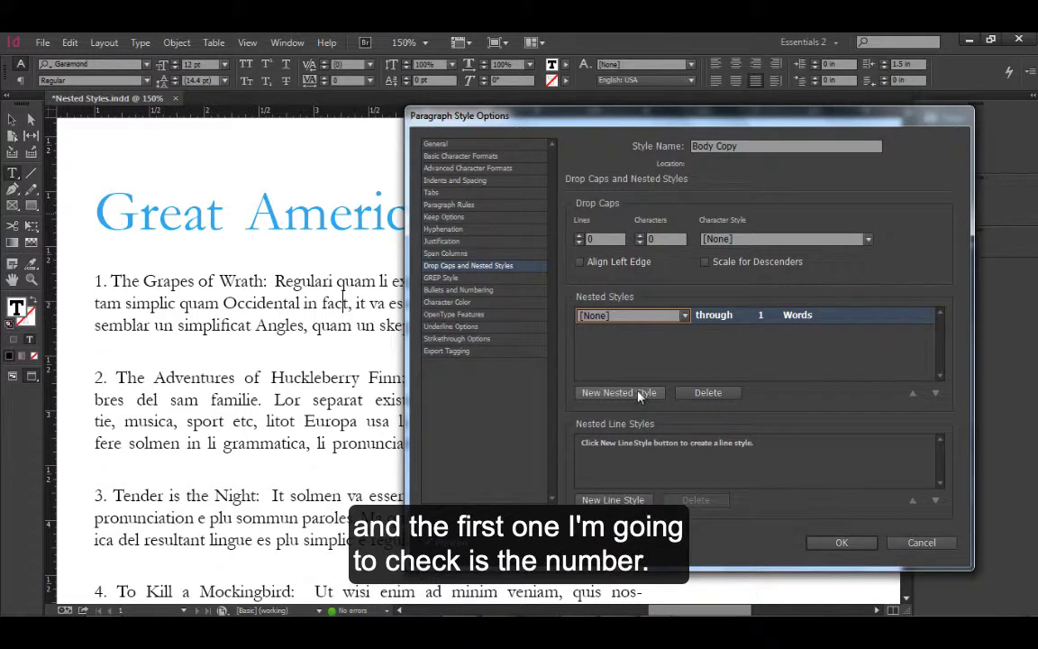
pyautogui.click(672, 316)
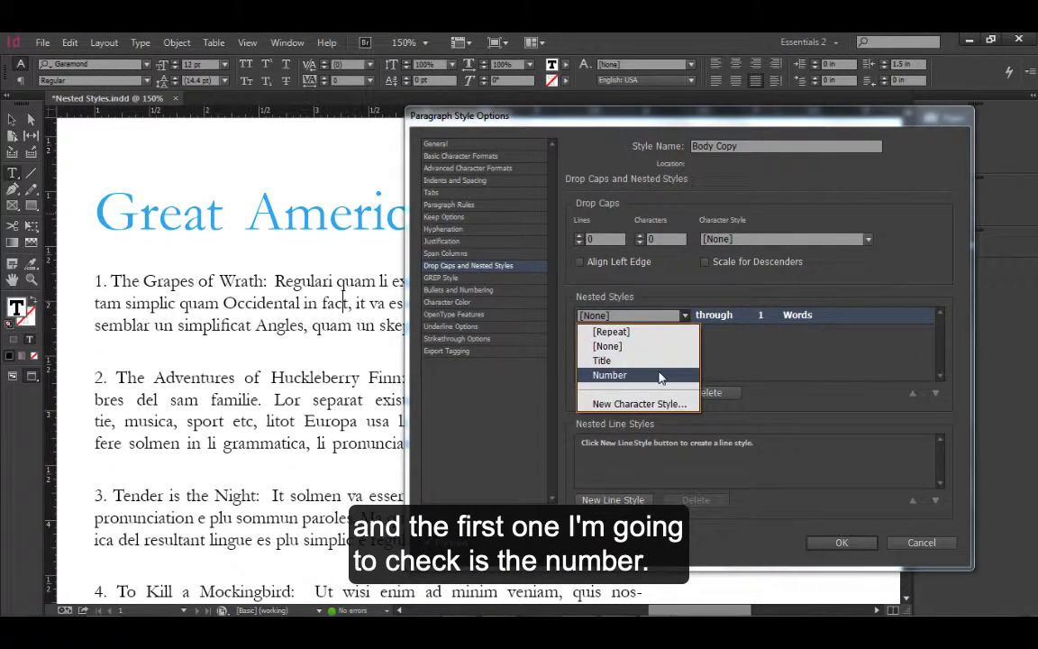
pyautogui.click(660, 375)
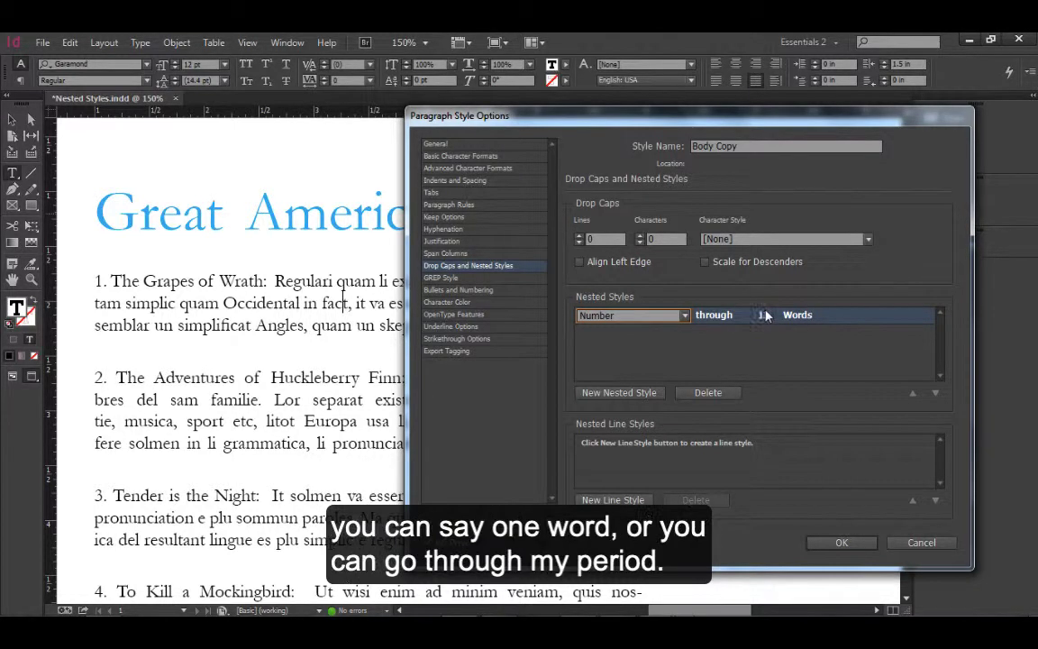
pyautogui.click(797, 315)
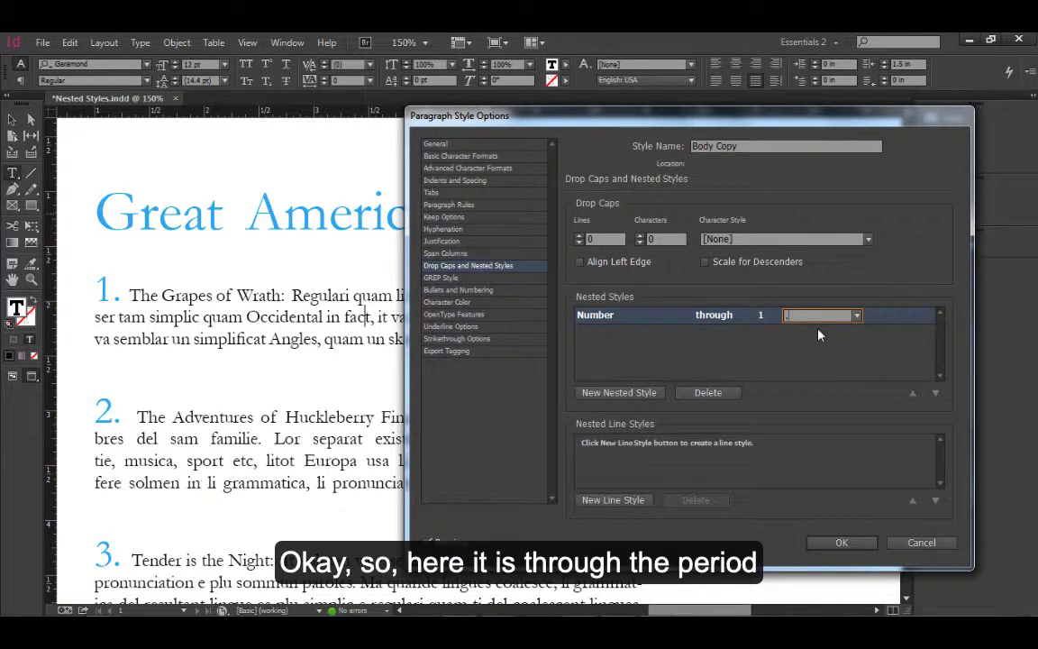
pyautogui.click(808, 336)
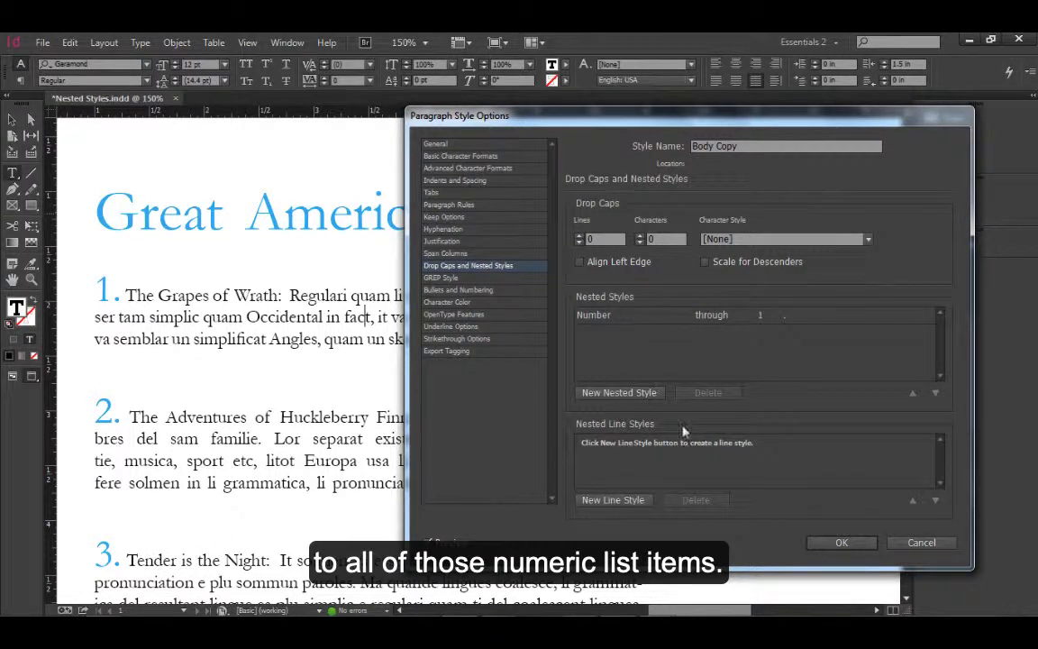
# Add a second nested style using the Title character style, and switch the preview off and back on to compare the text.
pyautogui.click(609, 396)
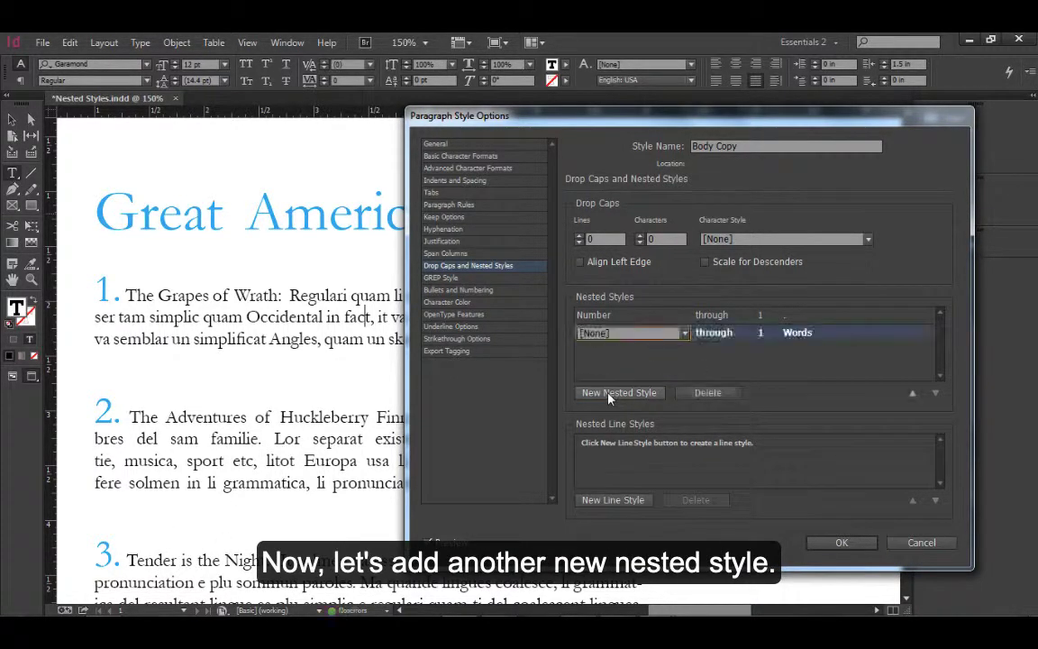
pyautogui.click(630, 333)
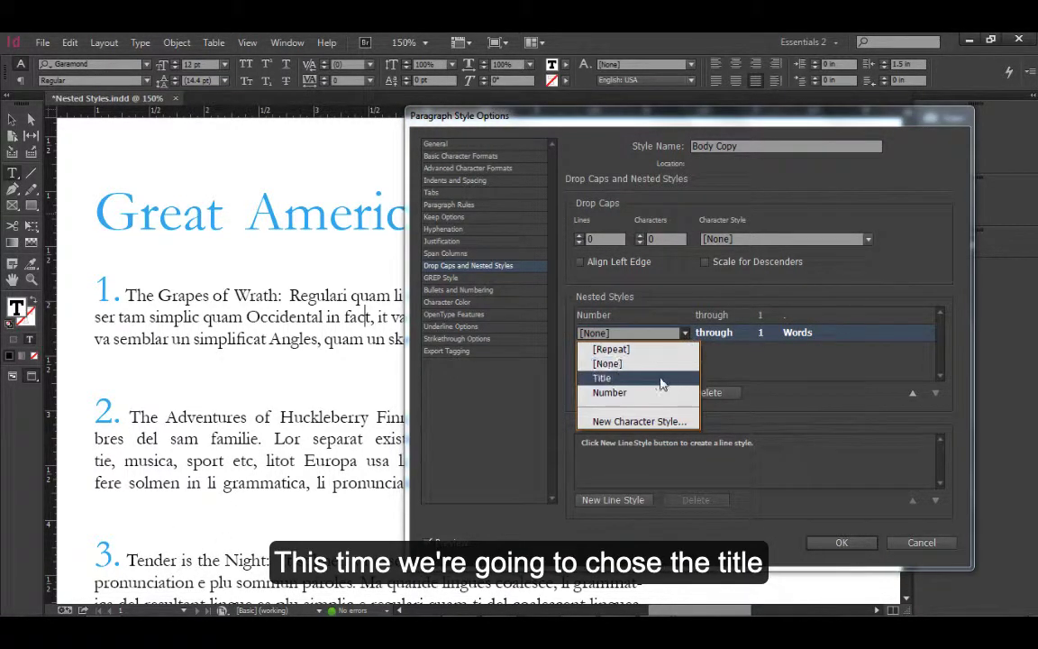
pyautogui.click(663, 380)
pyautogui.click(714, 333)
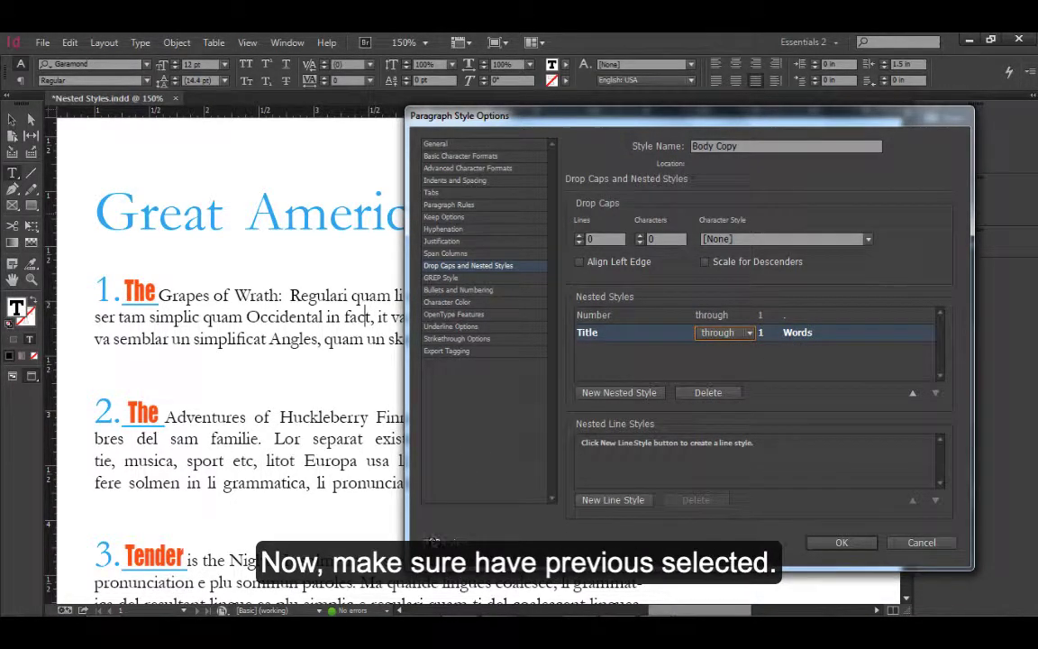
pyautogui.click(427, 541)
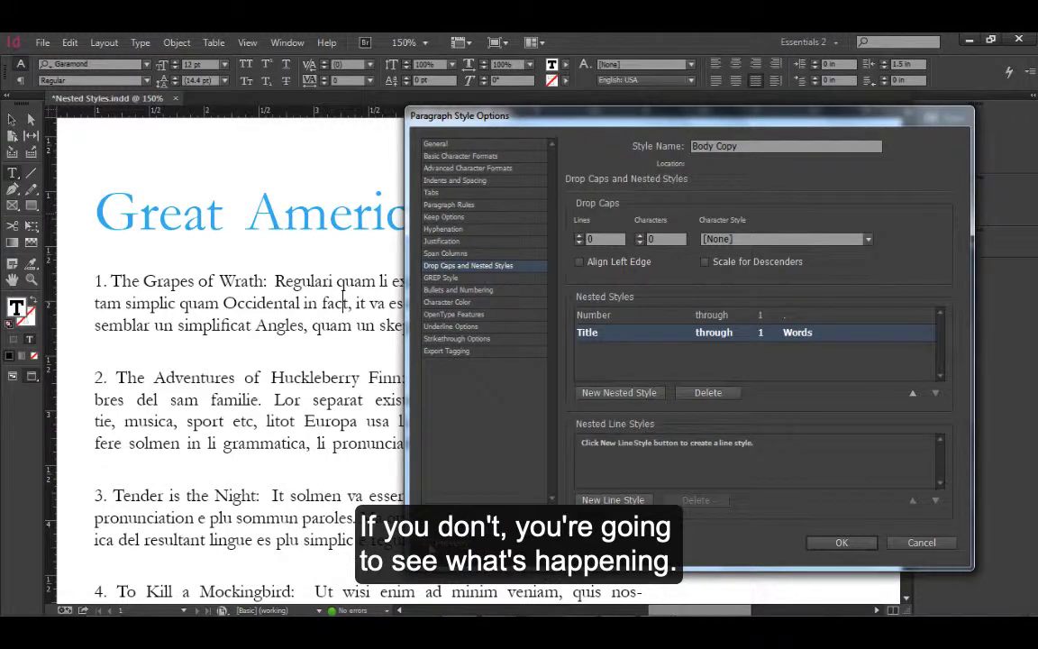
pyautogui.click(427, 541)
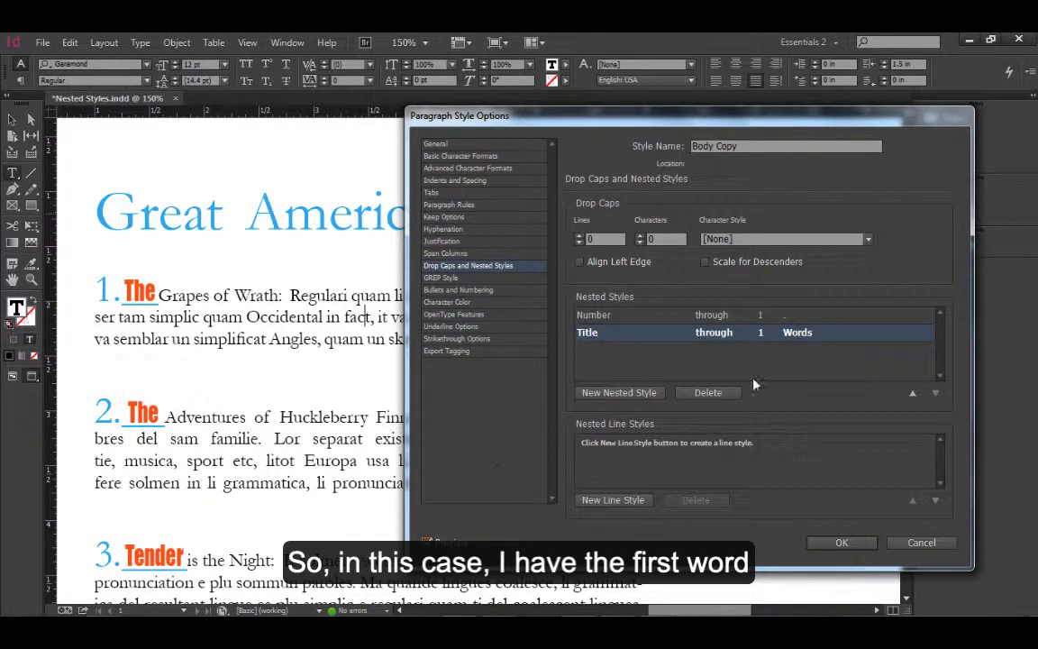
# Make the Title nested style run through 1 End Nested Style Character and save the Body Copy style changes.
pyautogui.click(798, 333)
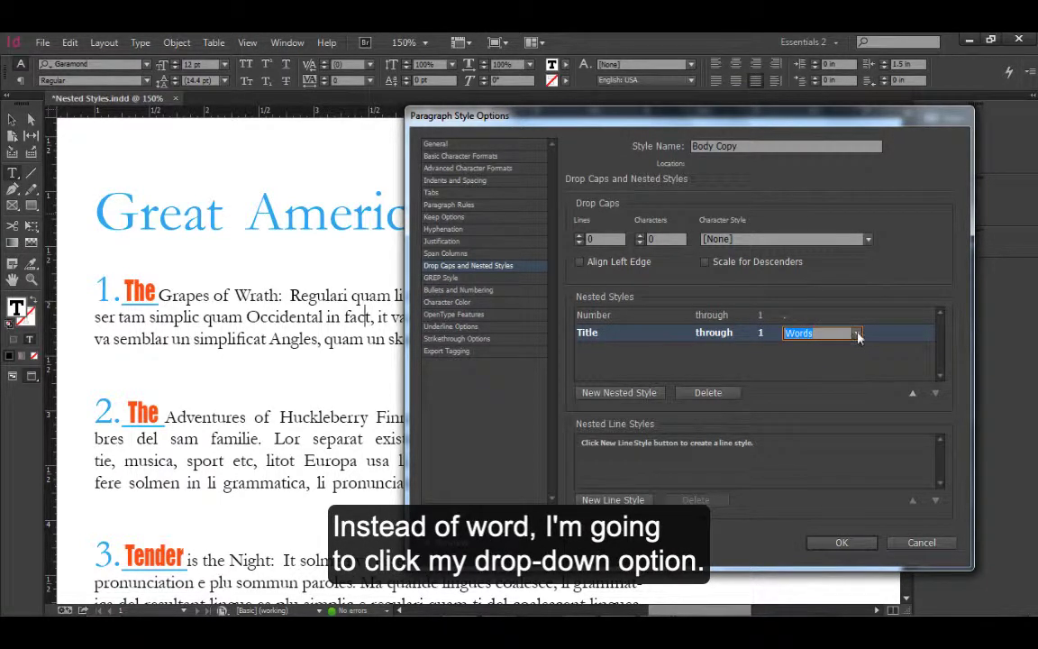
pyautogui.click(857, 333)
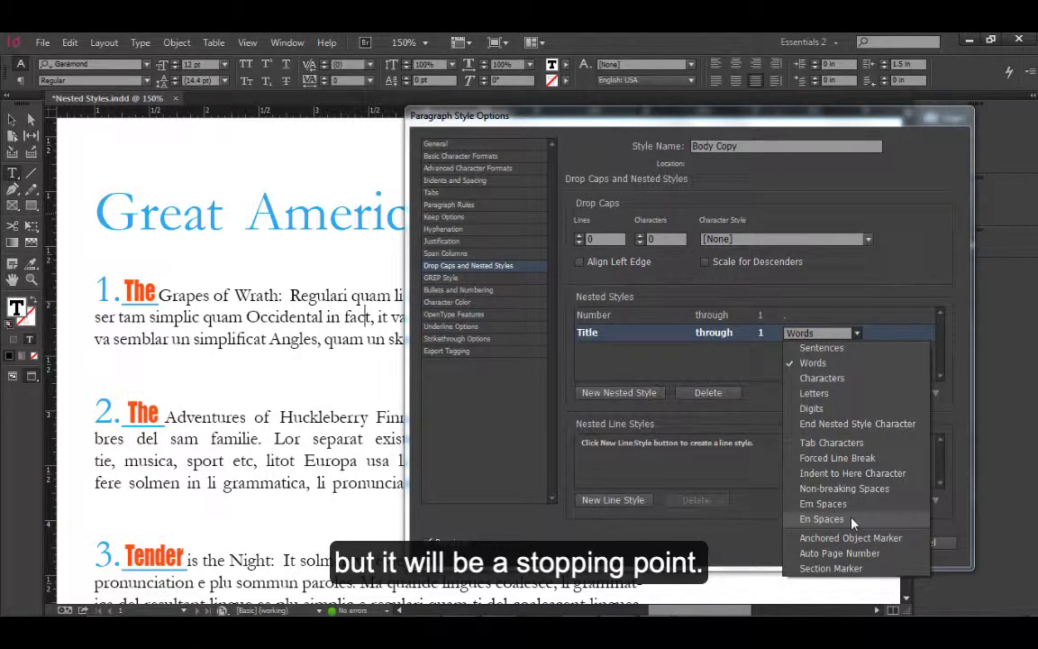
pyautogui.click(798, 430)
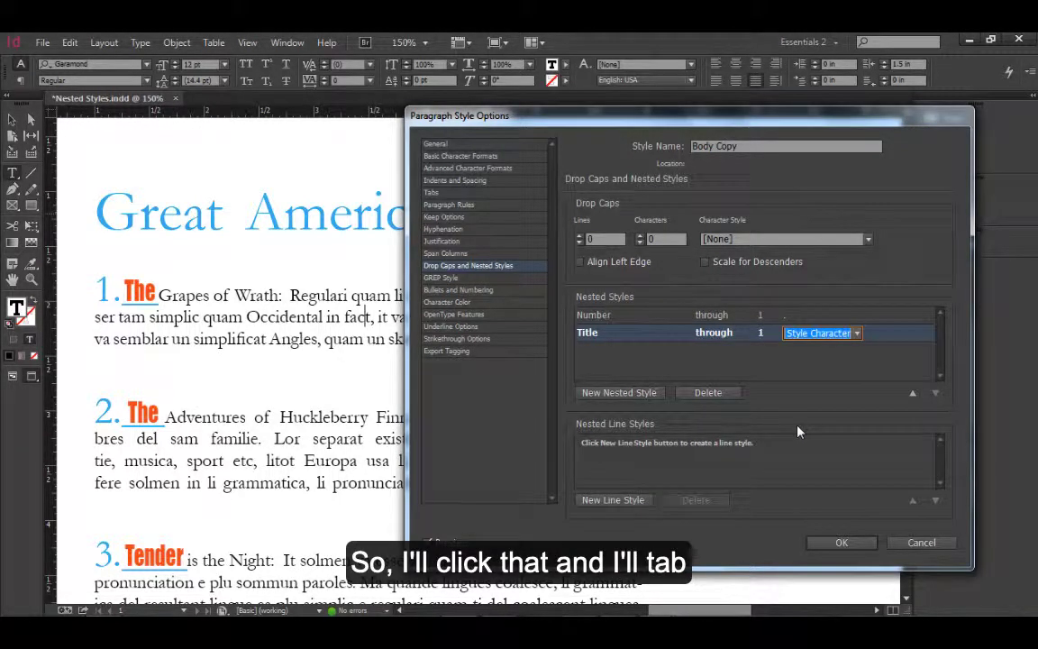
pyautogui.press('Tab')
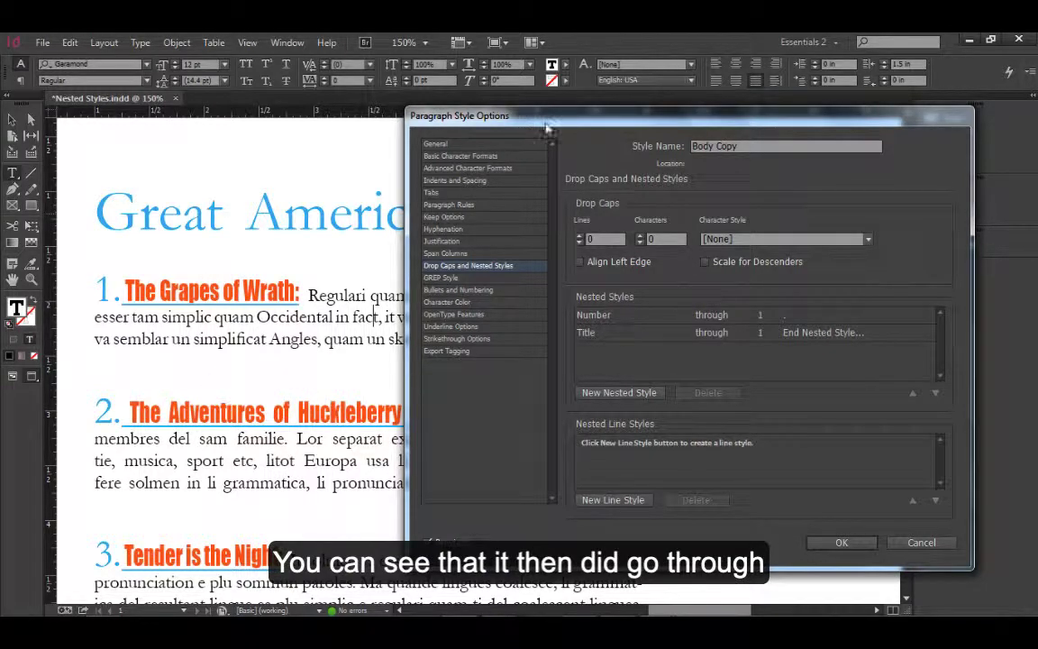
pyautogui.moveTo(546, 128); pyautogui.dragTo(624, 122)
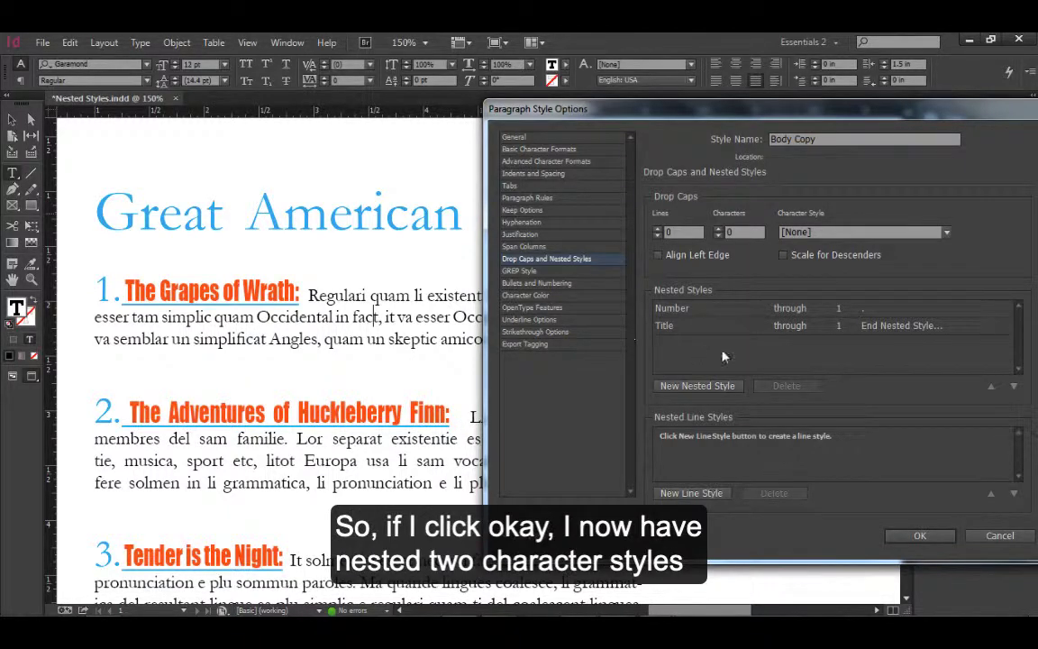
pyautogui.click(919, 536)
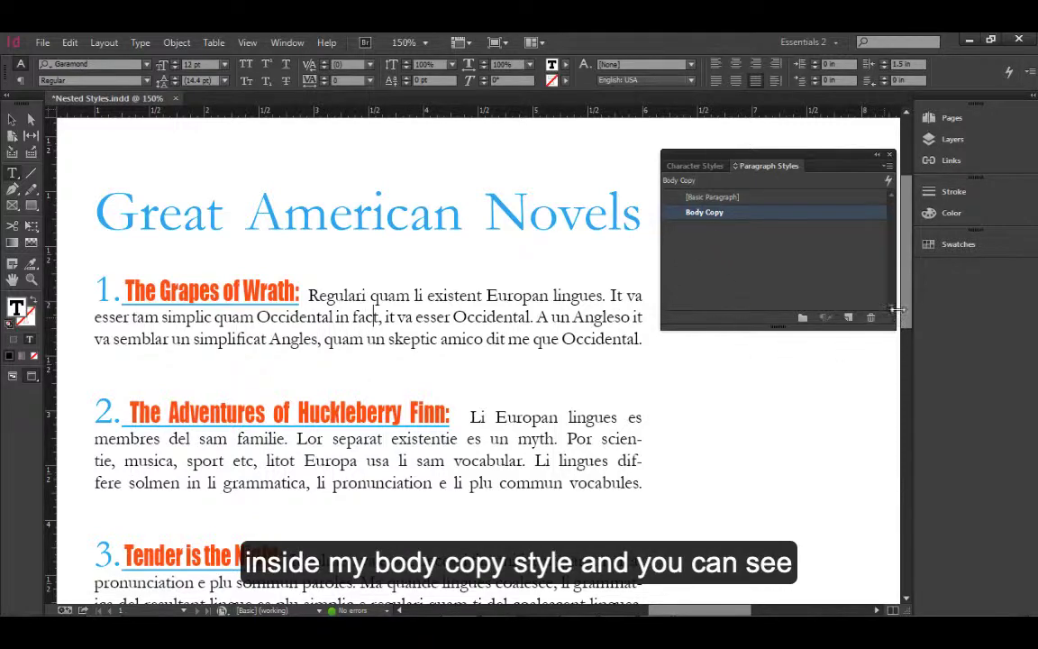
pyautogui.scroll(-2, 908, 341)
pyautogui.moveTo(908, 340); pyautogui.dragTo(899, 317)
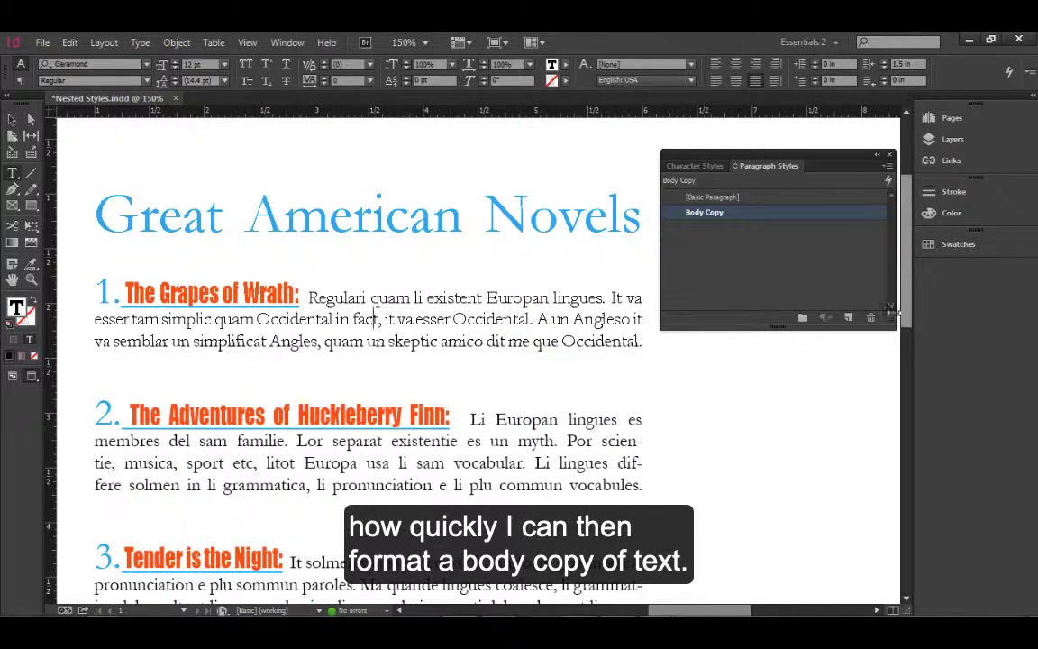